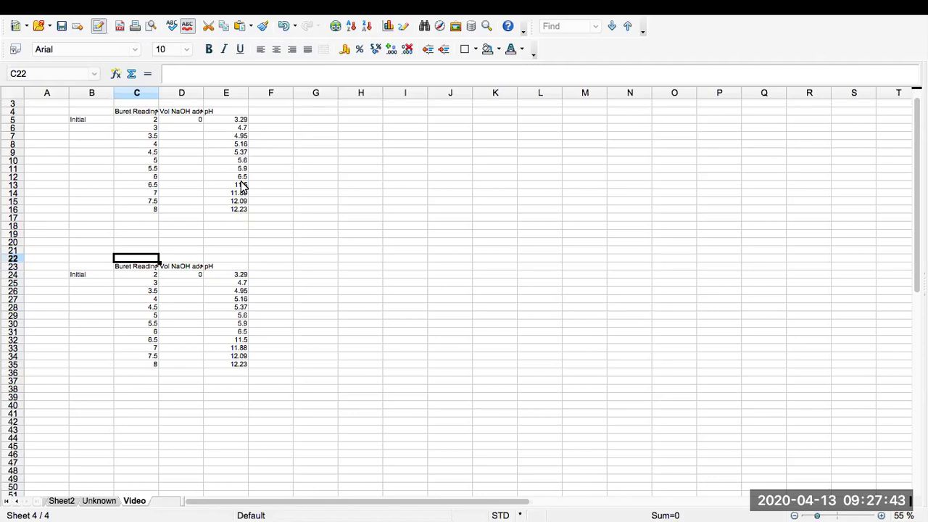
Step: Inspect the buret readings and pH values around C5:E6 before writing the volume formula
{"action": "left_click", "coordinate": [179, 122]}
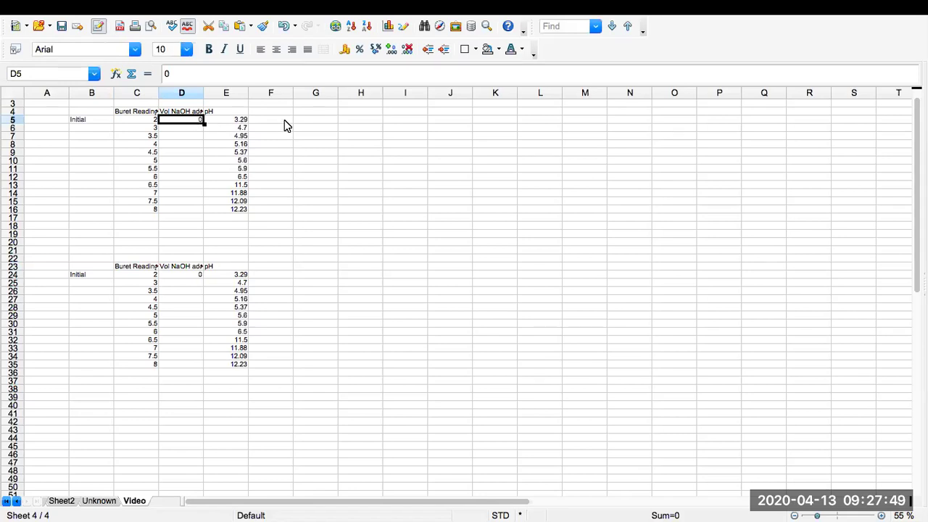
{"action": "key", "text": "Right"}
{"action": "key", "text": "Left"}
{"action": "key", "text": "Down"}
{"action": "key", "text": "Down"}
{"action": "key", "text": "Down"}
{"action": "key", "text": "Down"}
{"action": "key", "text": "Down"}
{"action": "key", "text": "Down"}
{"action": "key", "text": "Down"}
{"action": "key", "text": "Down"}
{"action": "key", "text": "Down"}
{"action": "key", "text": "Down"}
{"action": "key", "text": "Down"}
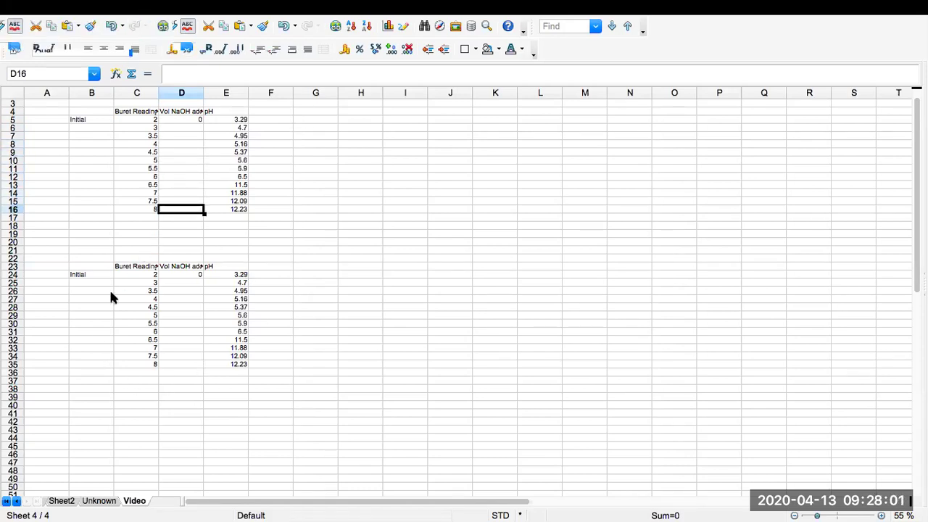
{"action": "left_click", "coordinate": [188, 128]}
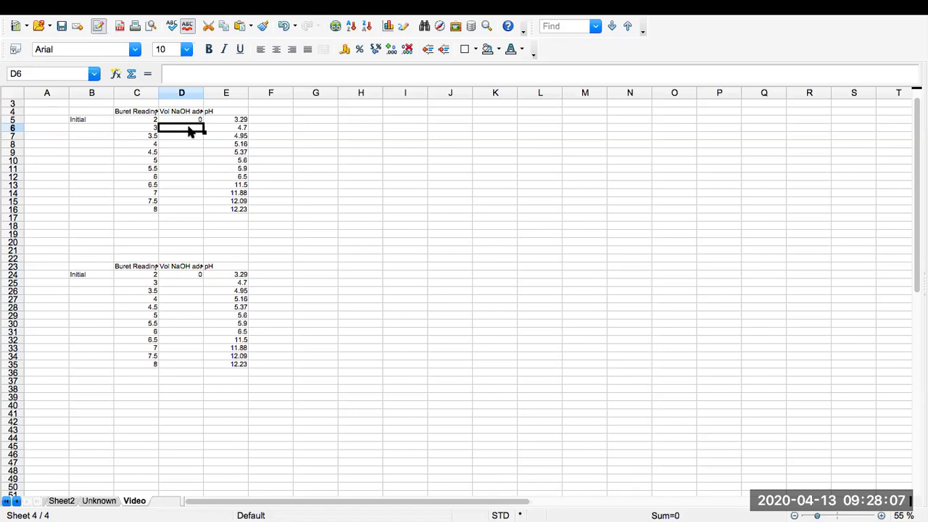
{"action": "left_click", "coordinate": [143, 122]}
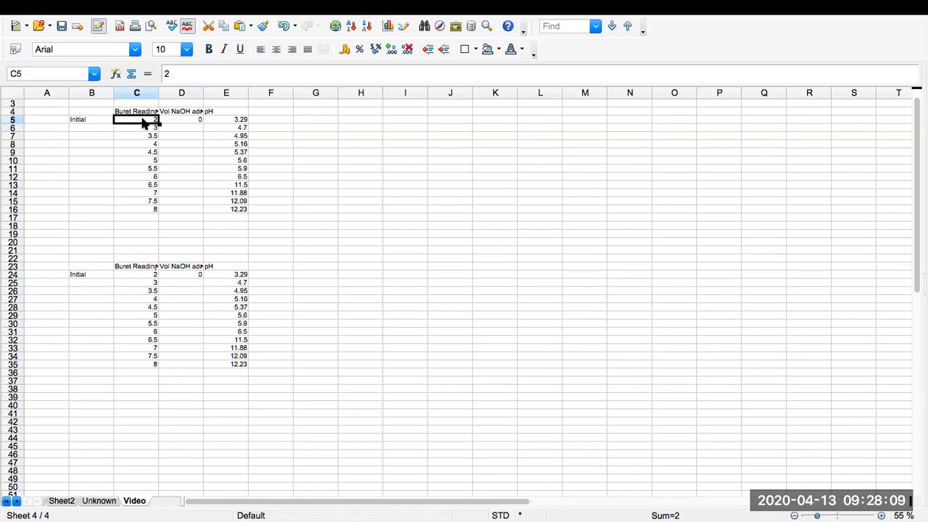
{"action": "key", "text": "Down"}
{"action": "key", "text": "Down"}
{"action": "key", "text": "Up"}
{"action": "key", "text": "Right"}
{"action": "key", "text": "Right"}
{"action": "key", "text": "Left"}
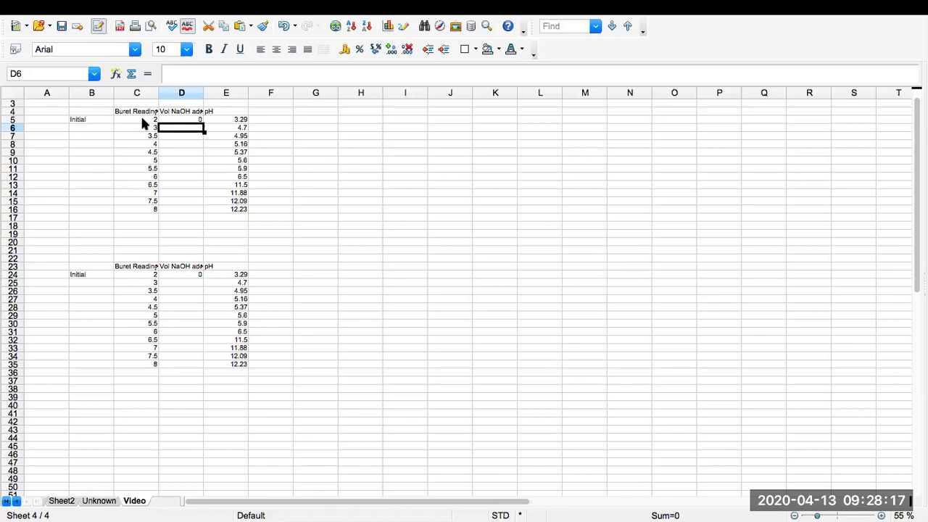
Step: Enter =C6-C5 in D6 to compute the NaOH volume added
{"action": "left_click", "coordinate": [225, 73]}
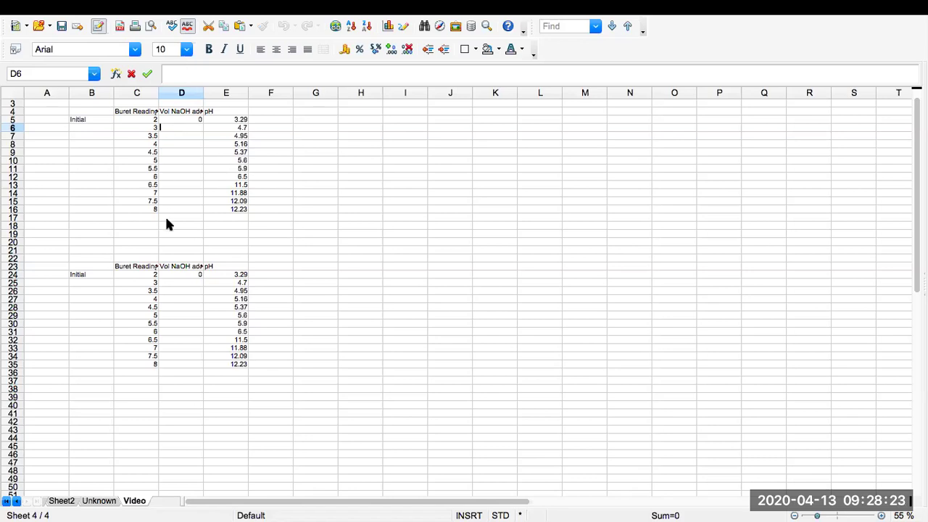
{"action": "type", "text": "="}
{"action": "left_click", "coordinate": [145, 129]}
{"action": "type", "text": "-"}
{"action": "left_click", "coordinate": [150, 121]}
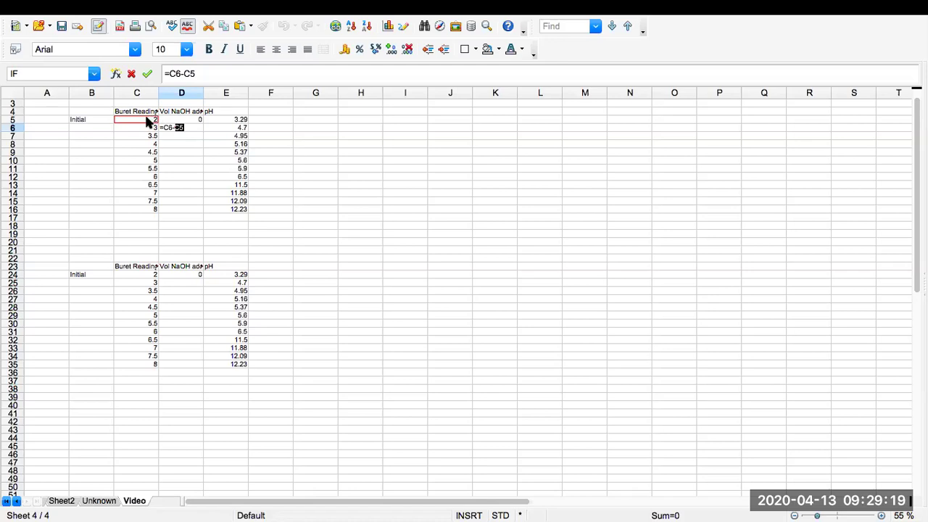
Step: Change D6 to =C6-C$5 and fill it down through D16, giving volumes 1 to 6
{"action": "left_click", "coordinate": [190, 74]}
{"action": "key", "text": "Left"}
{"action": "type", "text": "$"}
{"action": "key", "text": "Return"}
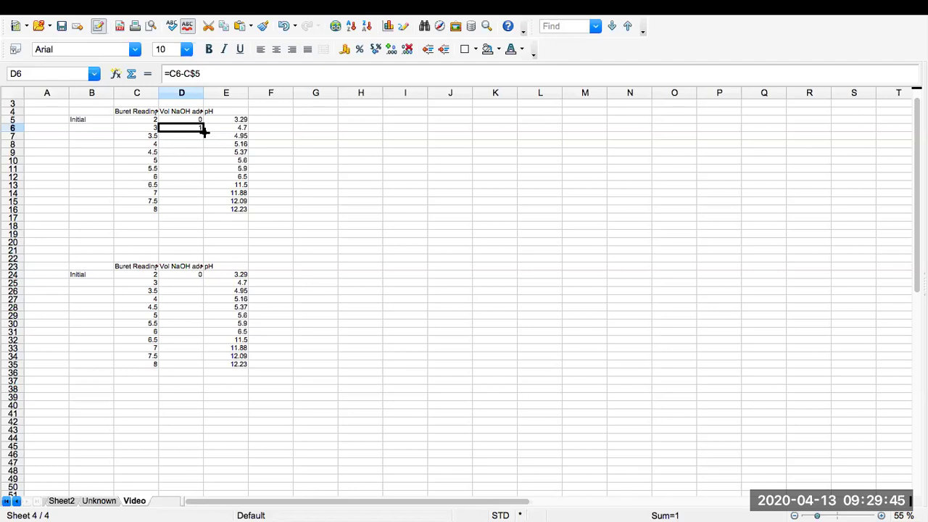
{"action": "left_click_drag", "start_coordinate": [205, 131], "coordinate": [205, 212]}
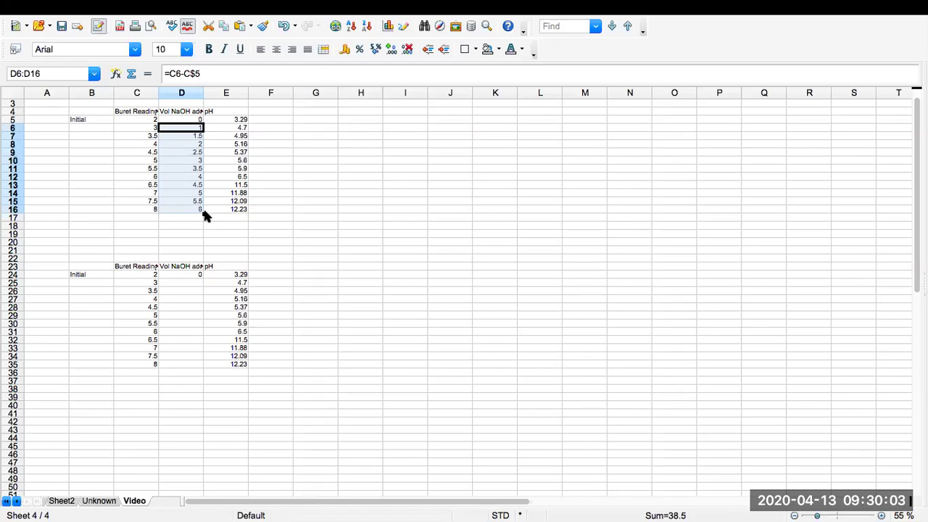
Step: Number B25:B35 in the lower table from 2 to 12
{"action": "left_click", "coordinate": [151, 278]}
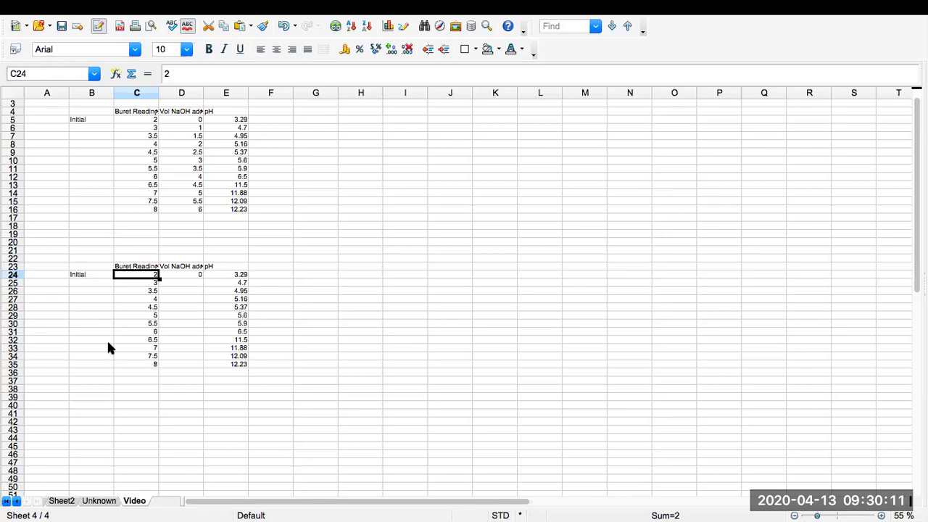
{"action": "left_click", "coordinate": [94, 285]}
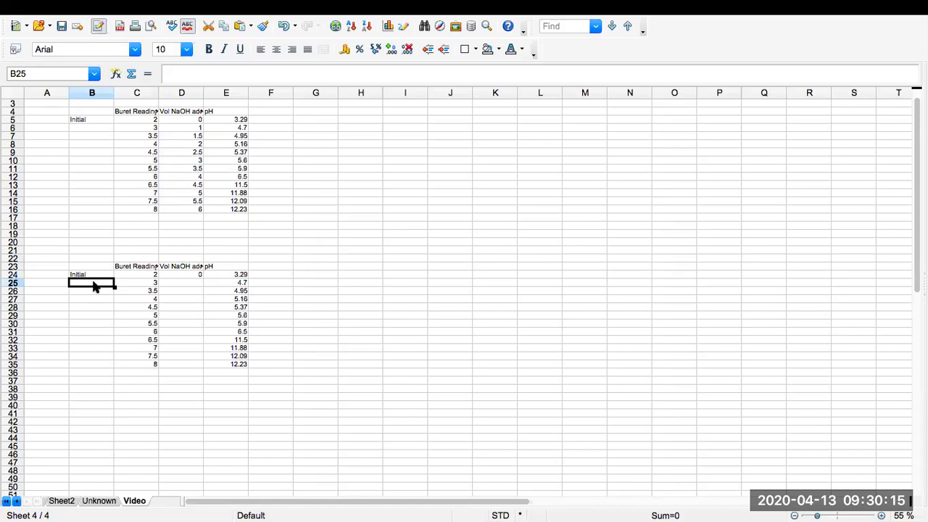
{"action": "type", "text": "2"}
{"action": "key", "text": "ctrl+z"}
{"action": "left_click", "coordinate": [108, 276]}
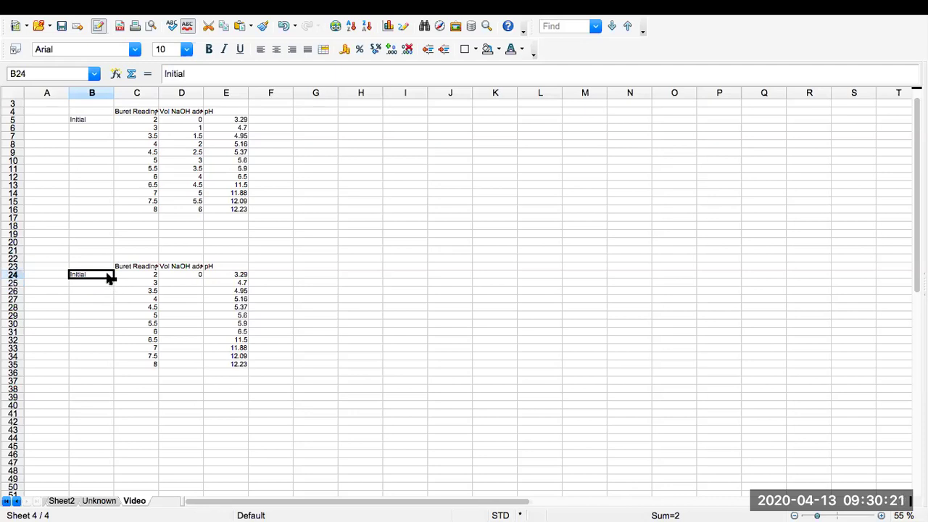
{"action": "left_click", "coordinate": [109, 284]}
{"action": "type", "text": "2"}
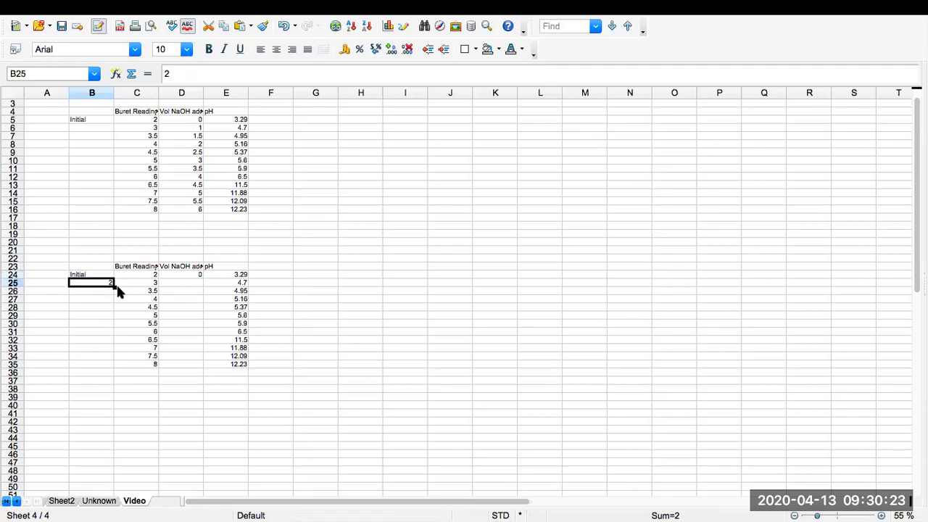
{"action": "left_click_drag", "start_coordinate": [115, 286], "coordinate": [116, 371]}
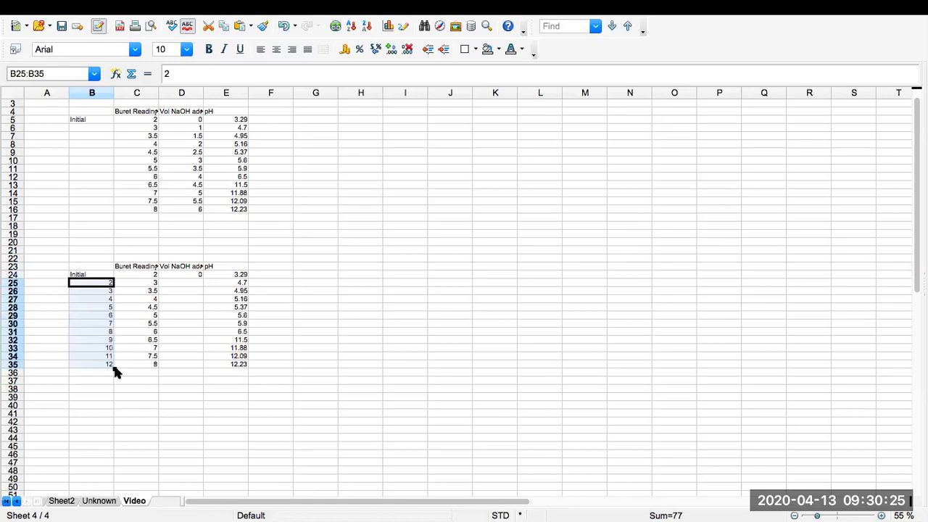
Step: Enter =C25-B25 in D25, which shows a volume of 1
{"action": "left_click", "coordinate": [178, 284]}
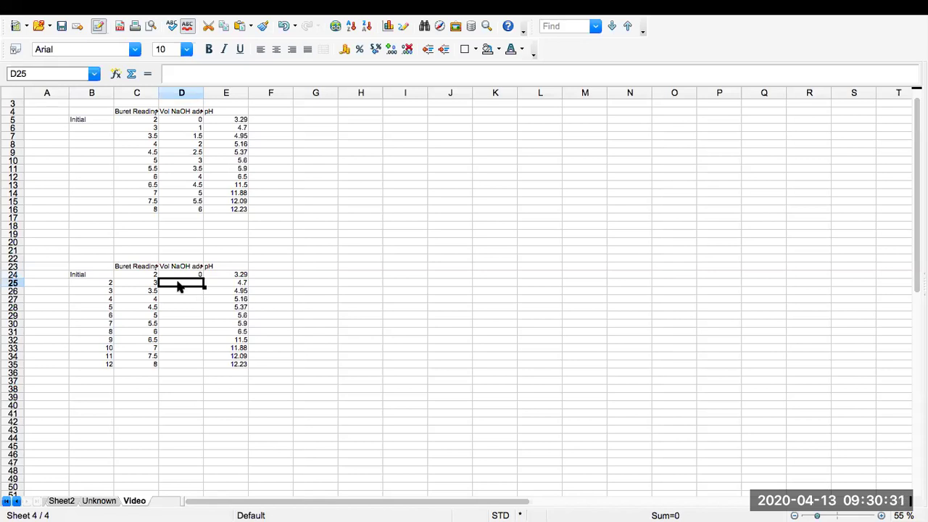
{"action": "type", "text": "="}
{"action": "key", "text": "Left"}
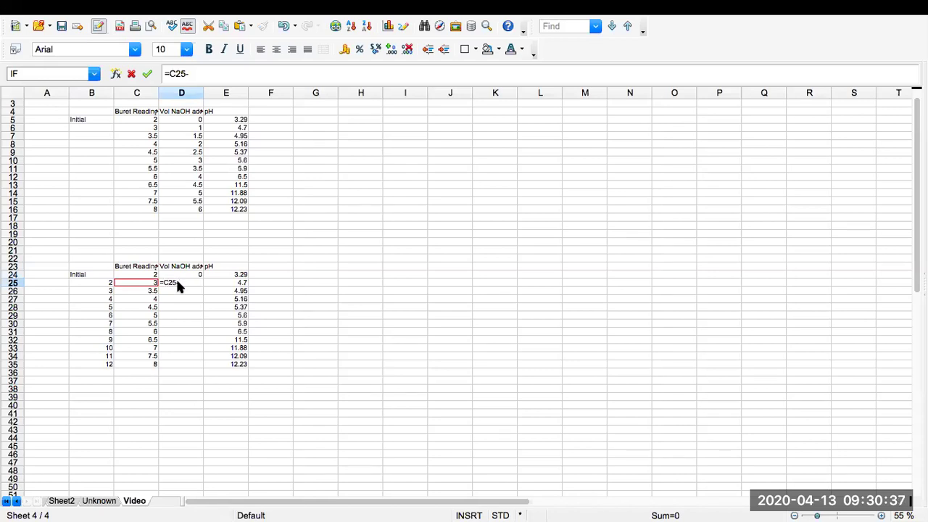
{"action": "type", "text": "-"}
{"action": "key", "text": "Left"}
{"action": "key", "text": "Left"}
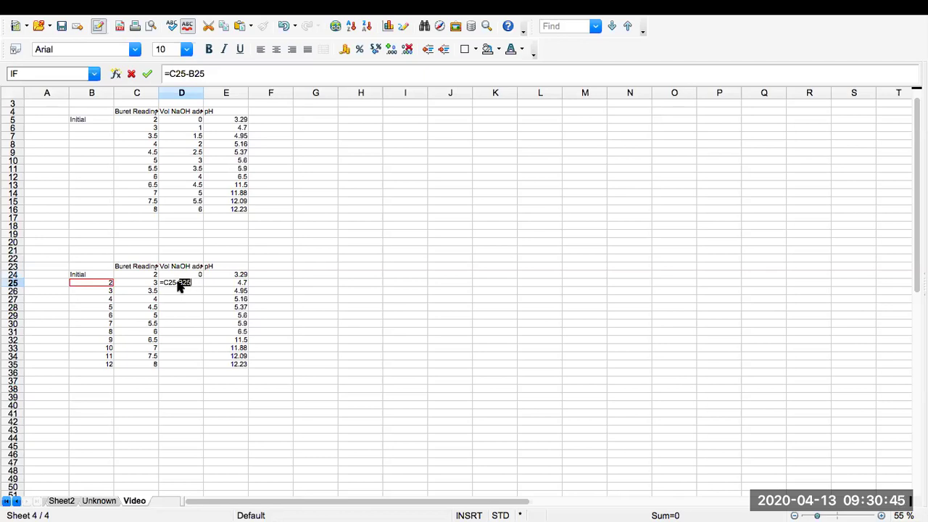
{"action": "key", "text": "Return"}
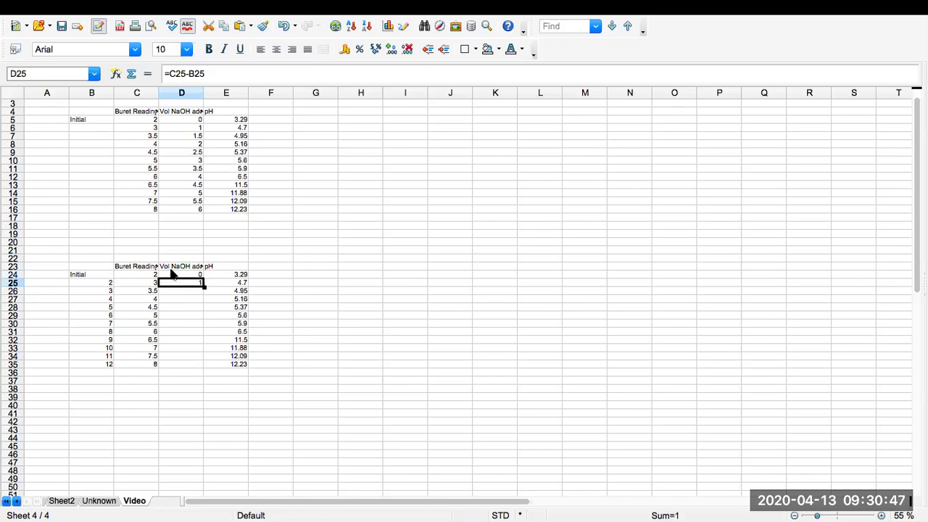
{"action": "left_click", "coordinate": [154, 275]}
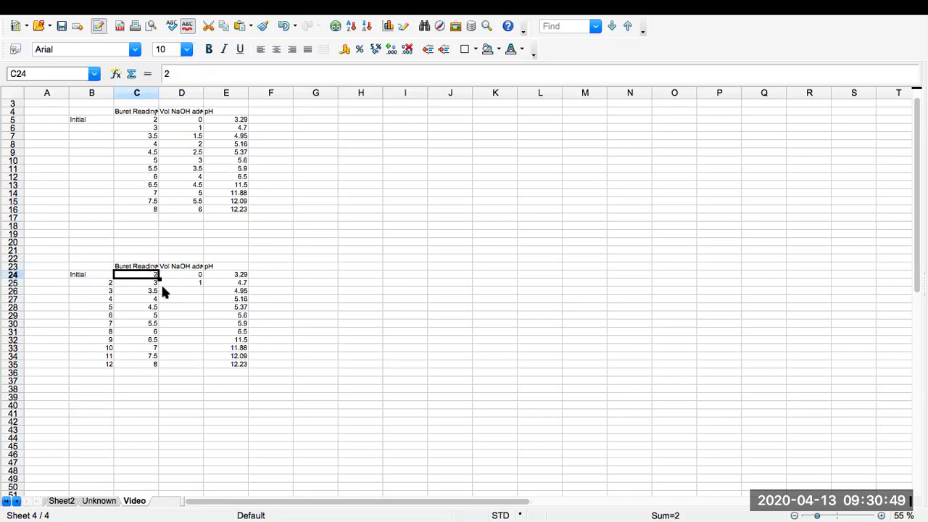
Step: Clear the 2-to-12 series from B25:B35
{"action": "left_click", "coordinate": [100, 291]}
{"action": "key", "text": "Down"}
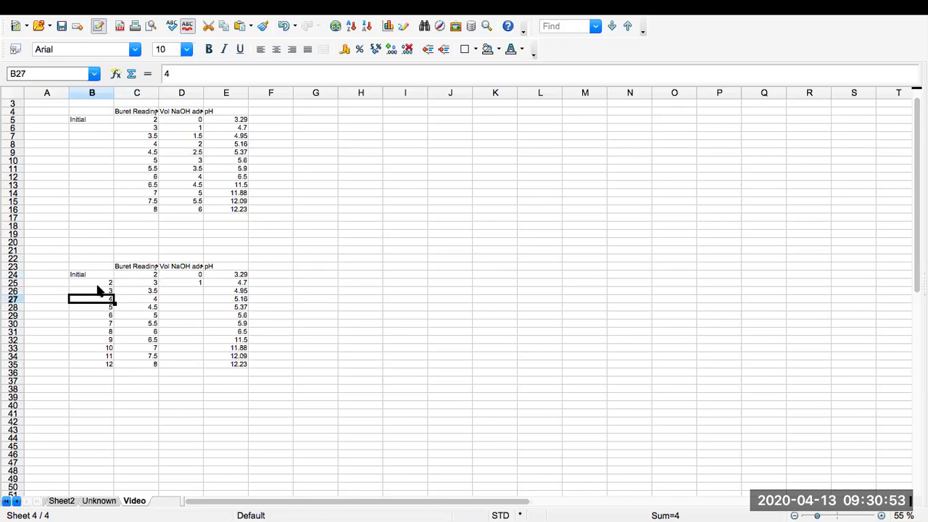
{"action": "key", "text": "Up"}
{"action": "key", "text": "Up"}
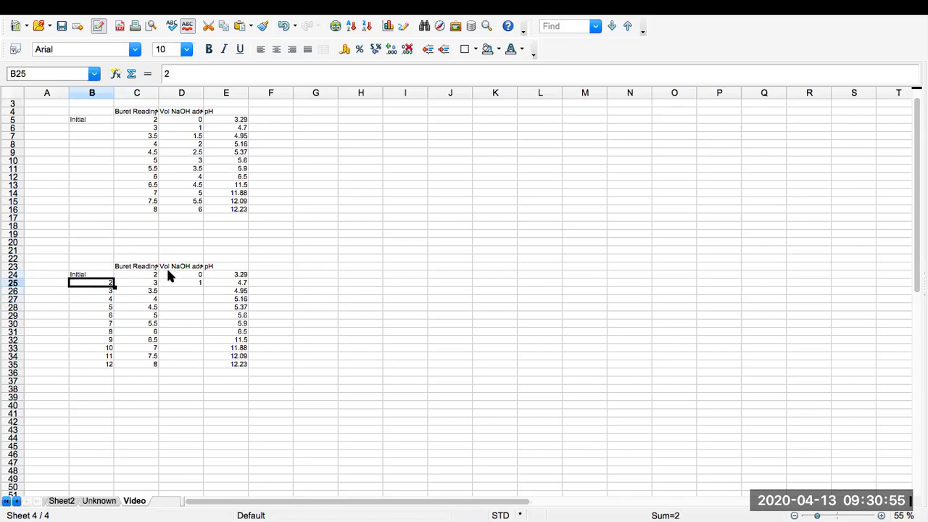
{"action": "left_click", "coordinate": [154, 276]}
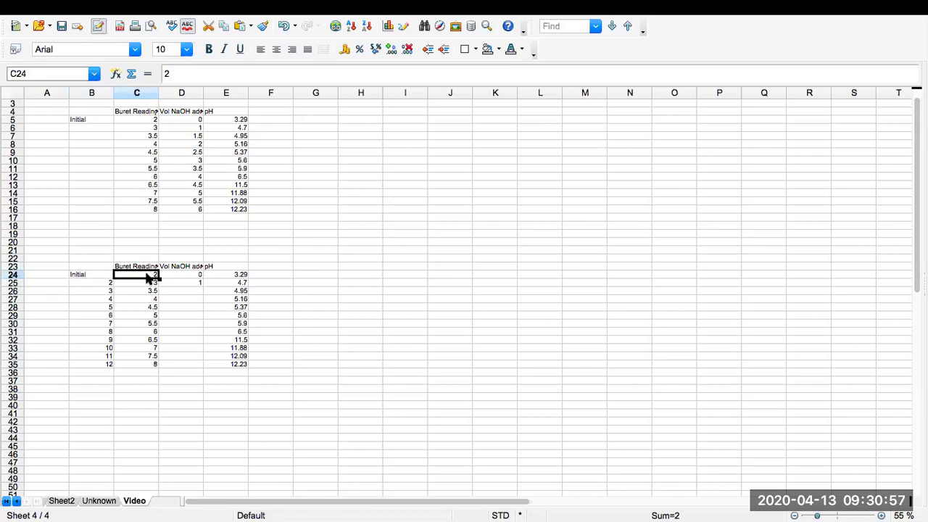
{"action": "left_click", "coordinate": [92, 285]}
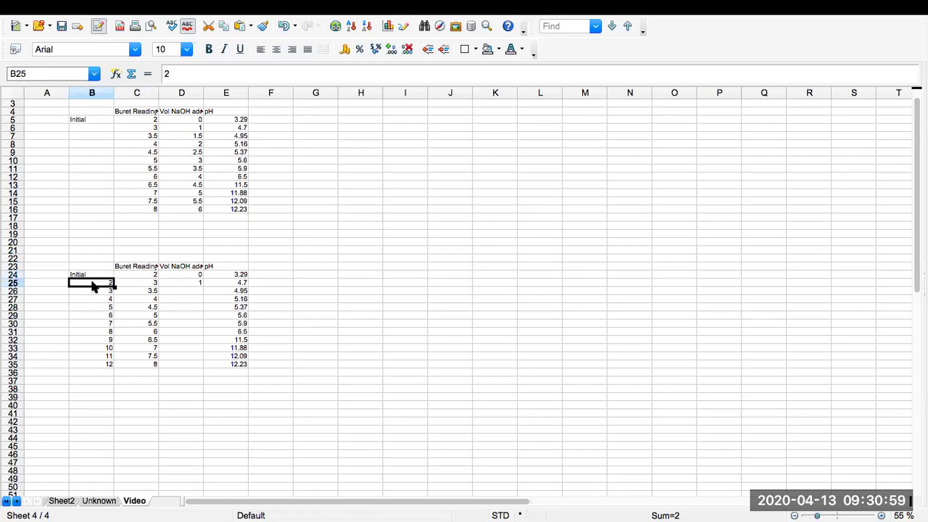
{"action": "key", "text": "shift+Down"}
{"action": "key", "text": "shift+Down"}
{"action": "key", "text": "shift+Down"}
{"action": "key", "text": "shift+Down"}
{"action": "key", "text": "shift+Down"}
{"action": "key", "text": "shift+Down"}
{"action": "key", "text": "shift+Down"}
{"action": "key", "text": "shift+Down"}
{"action": "key", "text": "shift+Down"}
{"action": "key", "text": "shift+Down"}
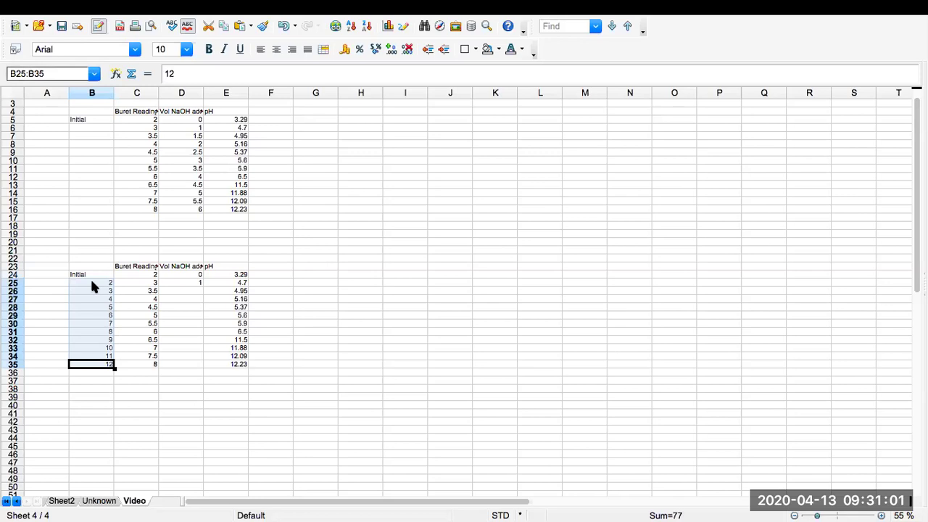
{"action": "key", "text": "Delete"}
Step: Fill every cell of B25:B35 with the constant value 2
{"action": "left_click", "coordinate": [146, 275]}
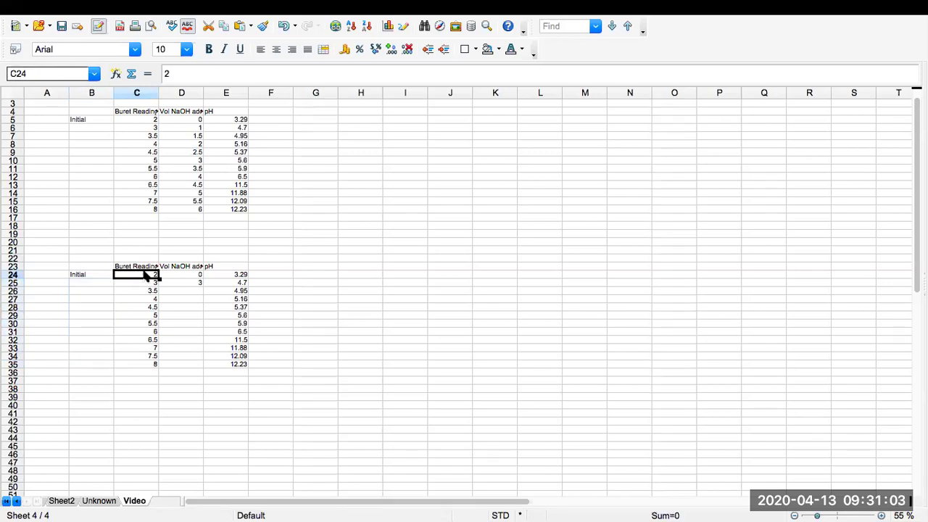
{"action": "left_click", "coordinate": [96, 284]}
{"action": "key", "text": "shift+Down"}
{"action": "key", "text": "shift+Down"}
{"action": "key", "text": "shift+Down"}
{"action": "key", "text": "shift+Down"}
{"action": "key", "text": "shift+Down"}
{"action": "key", "text": "shift+Down"}
{"action": "key", "text": "shift+Down"}
{"action": "key", "text": "shift+Down"}
{"action": "key", "text": "shift+Down"}
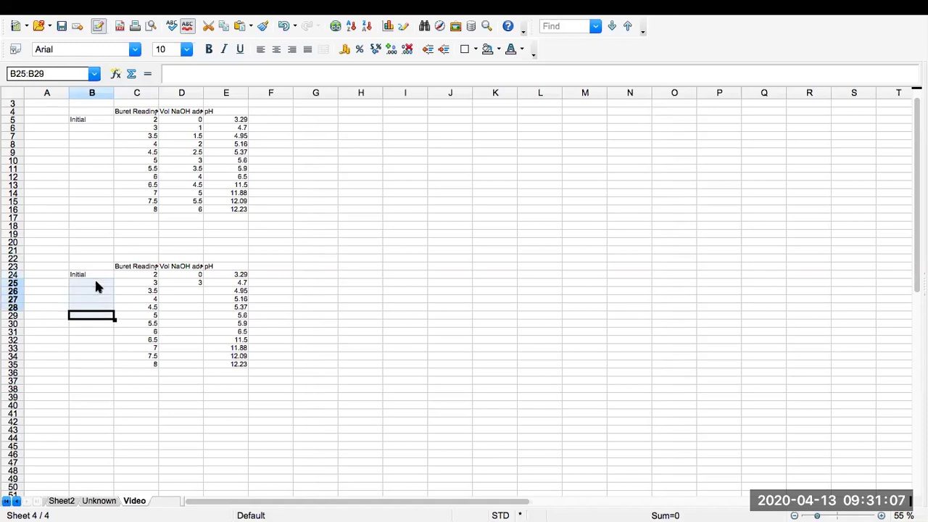
{"action": "key", "text": "shift+Down"}
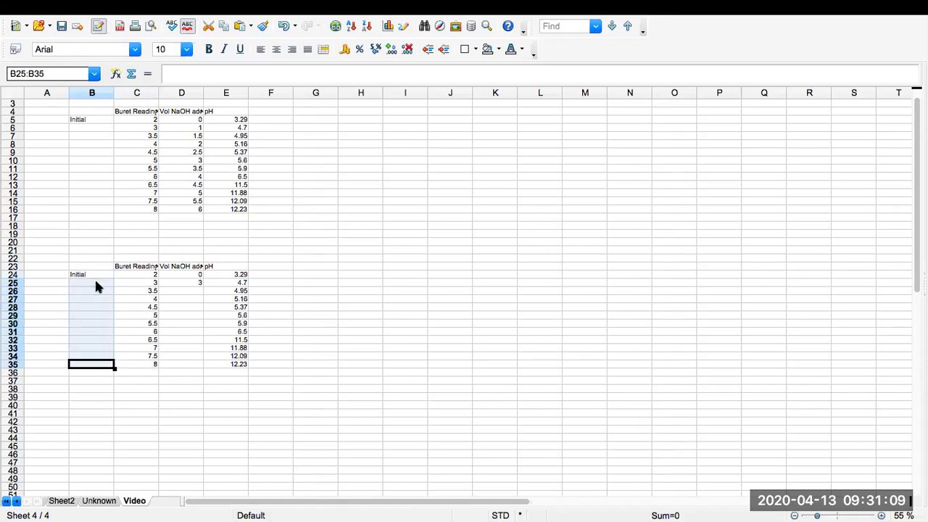
{"action": "type", "text": "2"}
{"action": "key", "text": "alt+Return"}
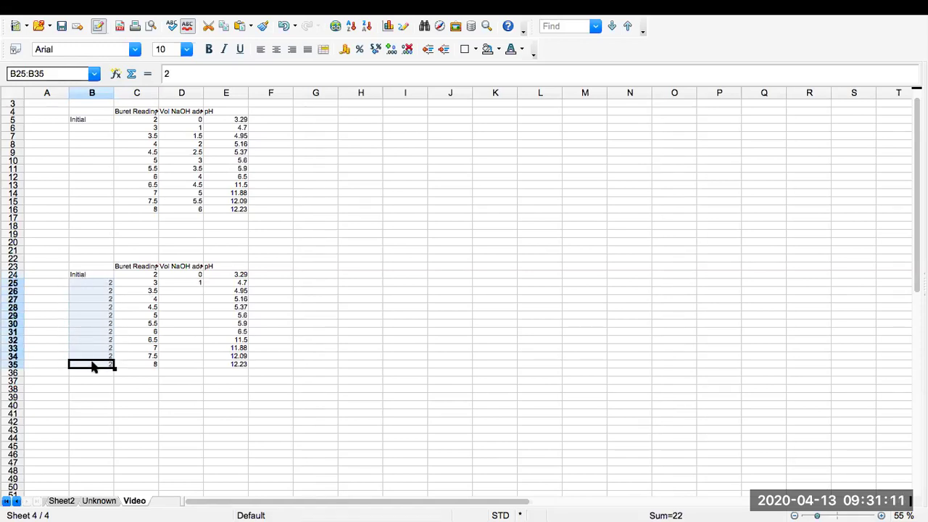
{"action": "left_click", "coordinate": [191, 282]}
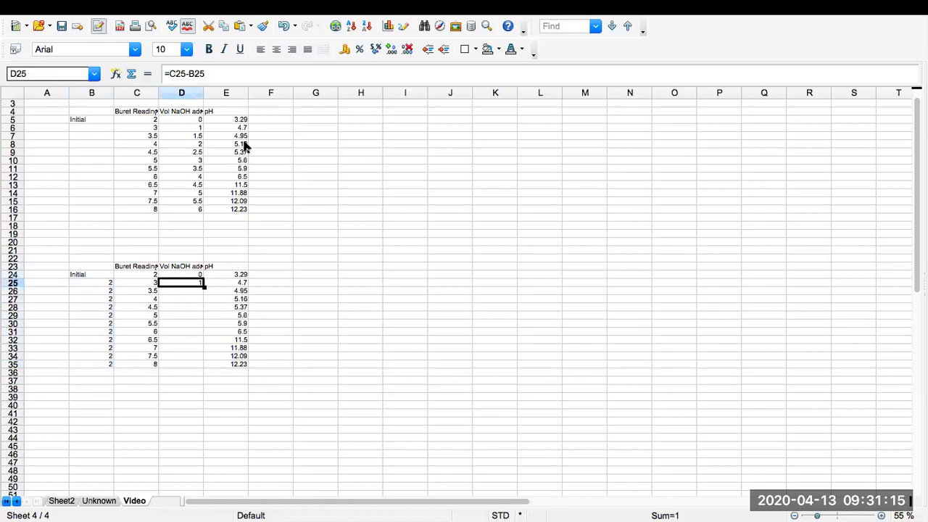
Step: Confirm D25's =C25-B25 formula and fill it down to D35, giving volumes 1 to 6
{"action": "left_click", "coordinate": [220, 72]}
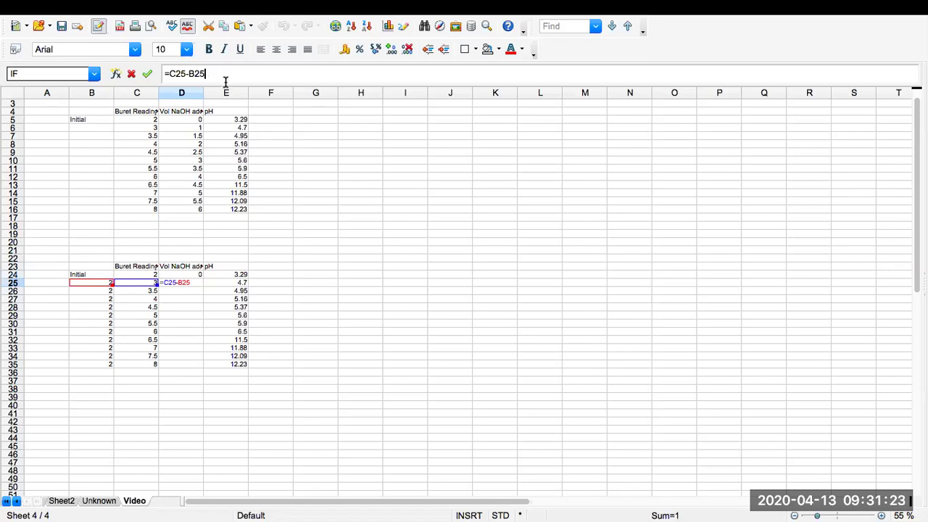
{"action": "key", "text": "Return"}
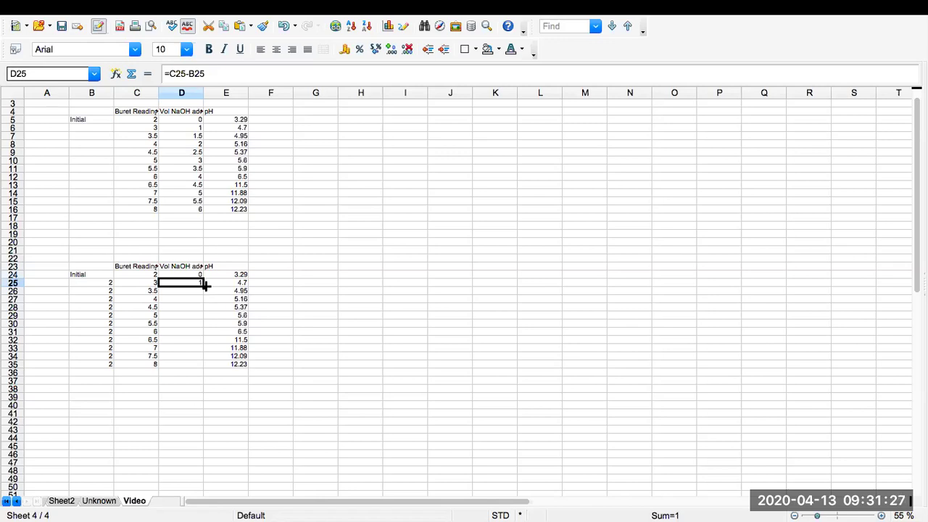
{"action": "left_click_drag", "start_coordinate": [204, 286], "coordinate": [206, 372]}
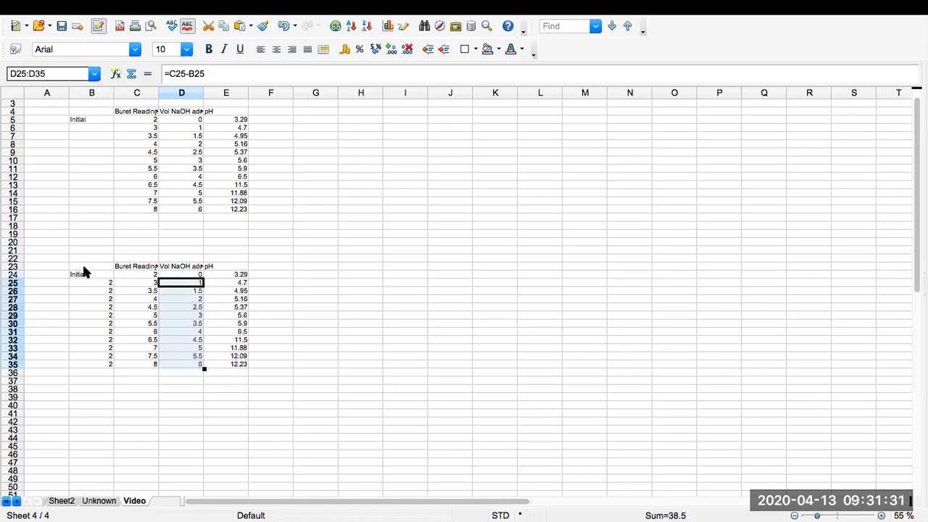
Step: Select D5:E16, the upper table's NaOH volume and pH columns
{"action": "left_click", "coordinate": [191, 118]}
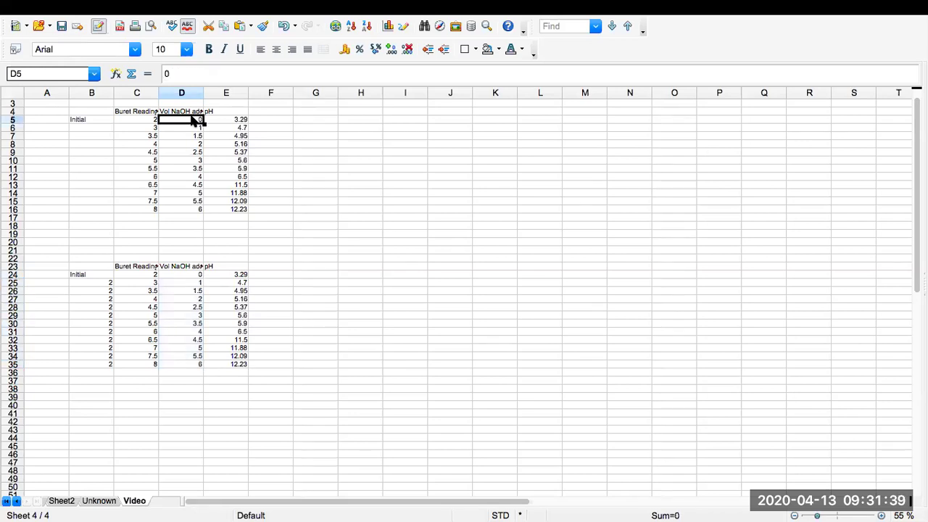
{"action": "key", "text": "shift+Right"}
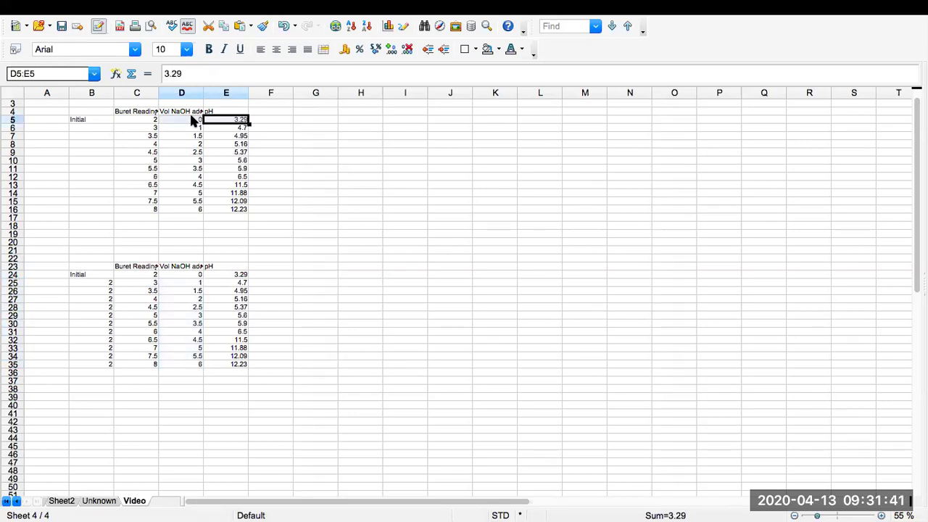
{"action": "key", "text": "shift+Down"}
{"action": "key", "text": "shift+Down"}
{"action": "key", "text": "shift+Down"}
{"action": "key", "text": "shift+Down"}
{"action": "key", "text": "shift+Down"}
{"action": "key", "text": "shift+Down"}
{"action": "key", "text": "shift+Down"}
{"action": "key", "text": "shift+Down"}
{"action": "key", "text": "shift+Down"}
{"action": "key", "text": "shift+Down"}
{"action": "key", "text": "shift+Down"}
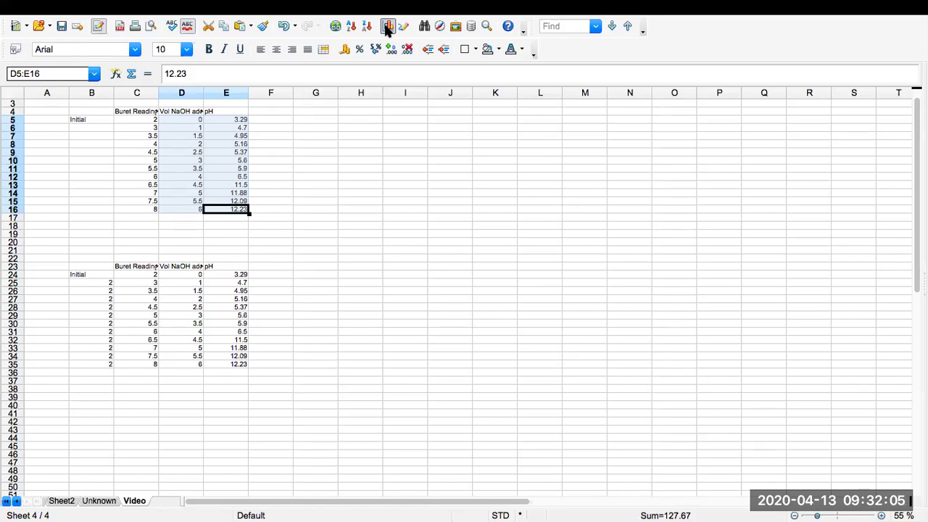
Step: Insert a chart of the selection as an XY scatter with points and lines
{"action": "left_click", "coordinate": [388, 27]}
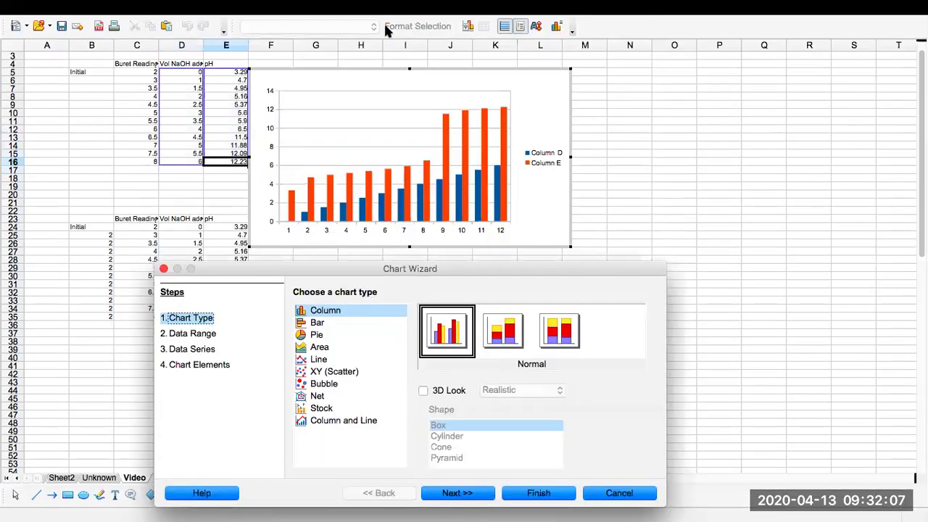
{"action": "left_click", "coordinate": [328, 375]}
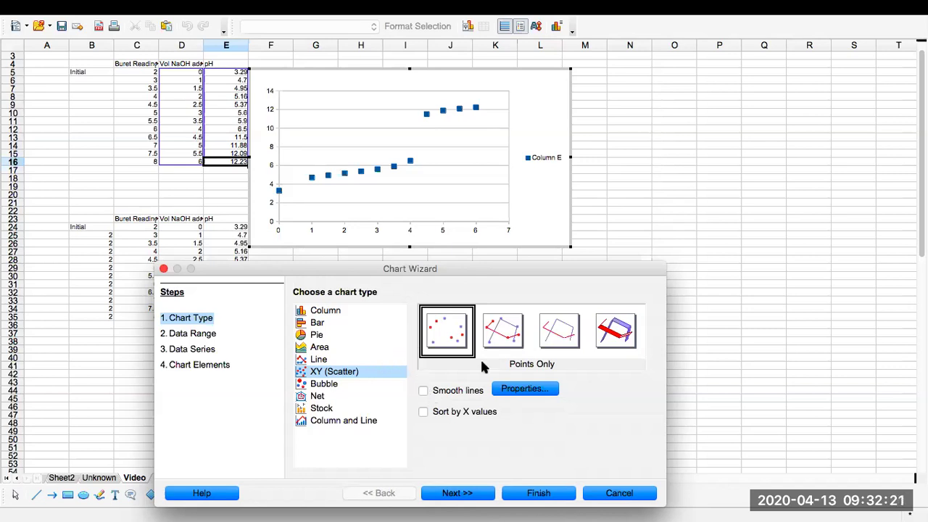
{"action": "left_click", "coordinate": [501, 332]}
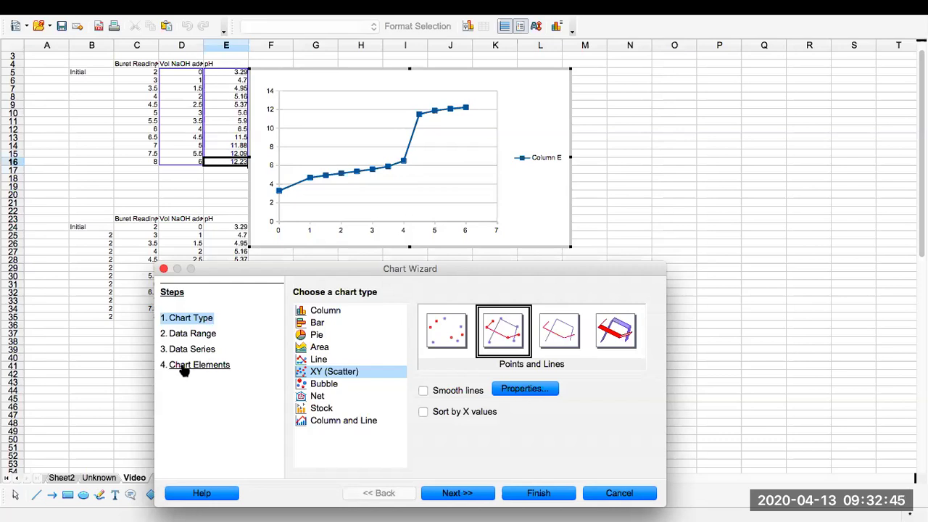
Step: Hide the legend, title the chart 'pH versus NaOH added', and label axes 'NaOH added (mL)' and 'pH'
{"action": "left_click", "coordinate": [184, 369]}
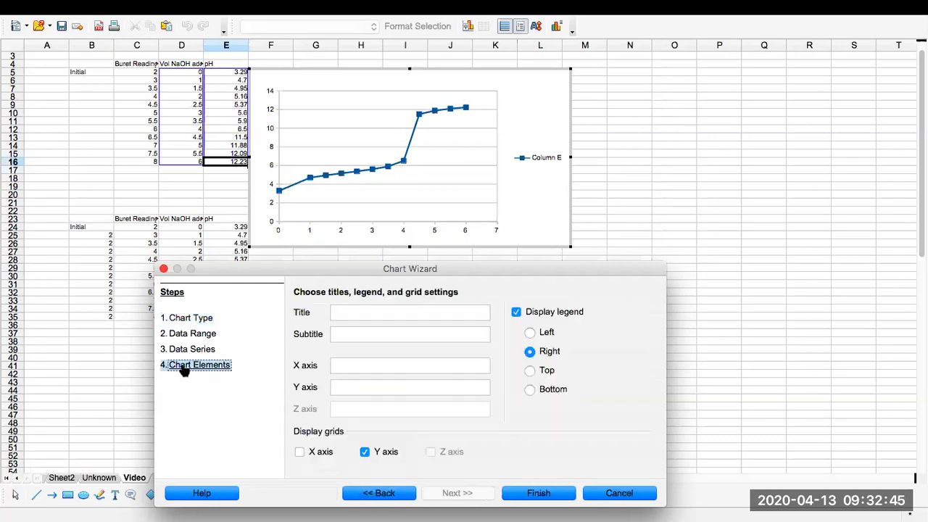
{"action": "left_click", "coordinate": [517, 312]}
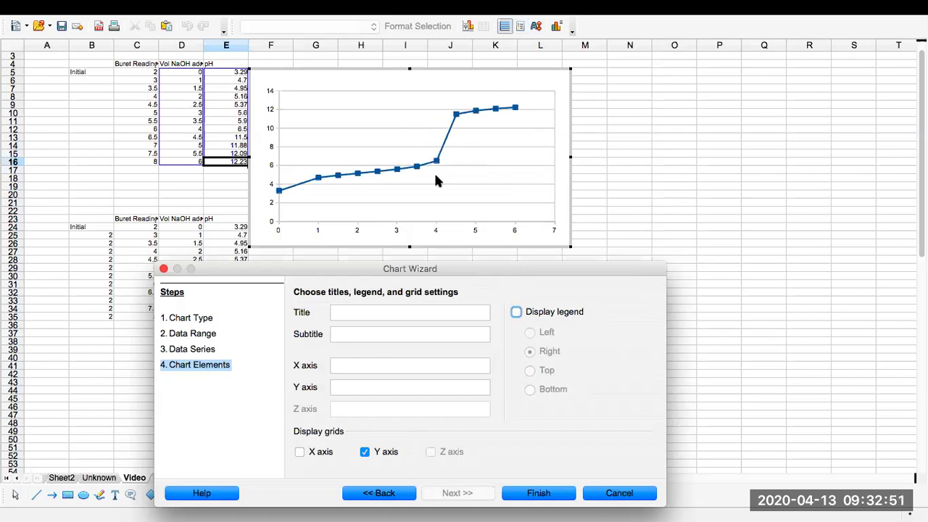
{"action": "left_click", "coordinate": [352, 310]}
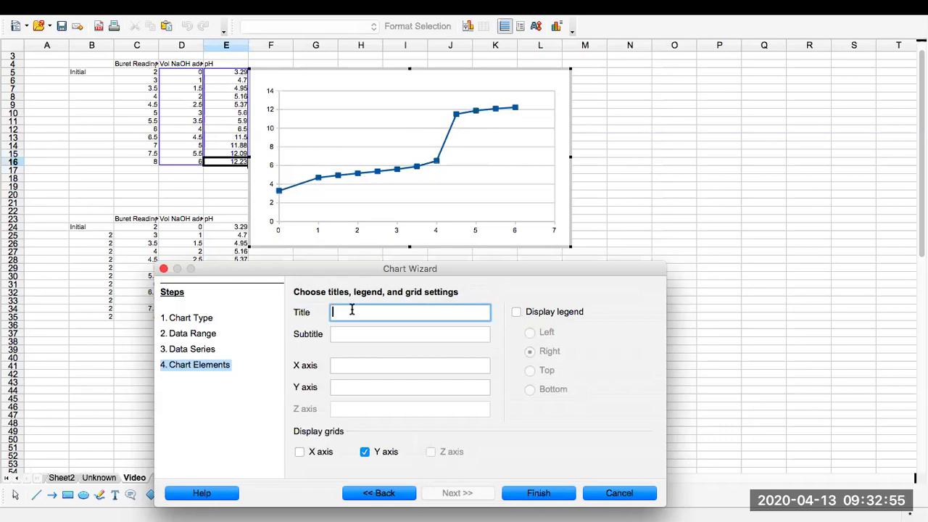
{"action": "type", "text": "P"}
{"action": "key", "text": "BackSpace"}
{"action": "type", "text": "pH "}
{"action": "type", "text": "vs"}
{"action": "type", "text": "rsus "}
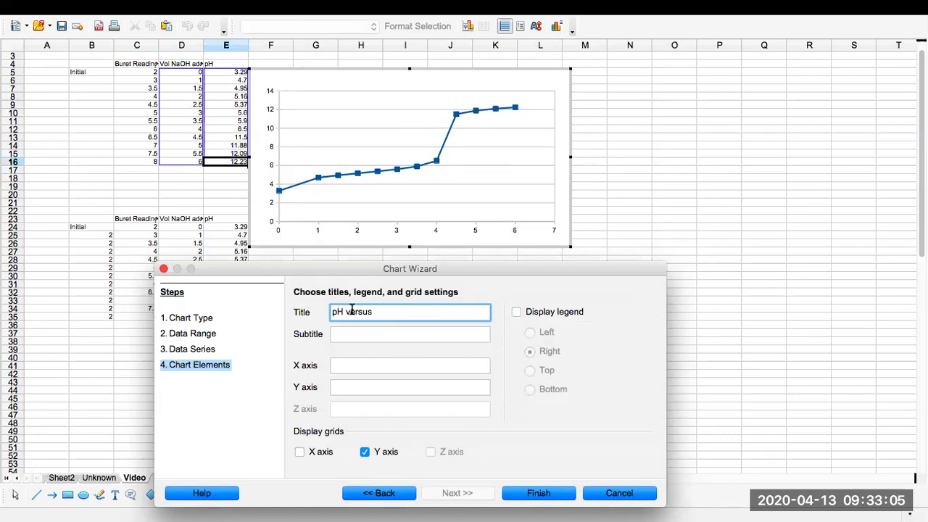
{"action": "type", "text": "NaOH added"}
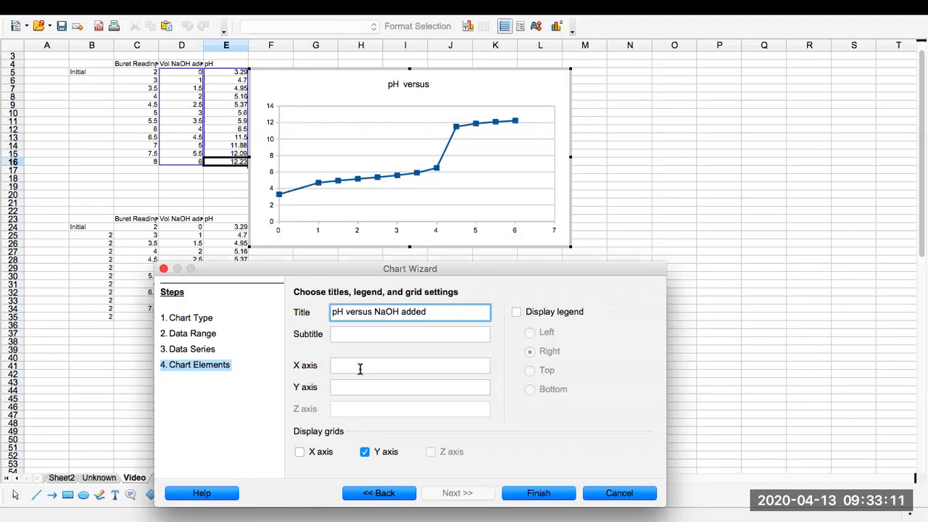
{"action": "left_click", "coordinate": [360, 367]}
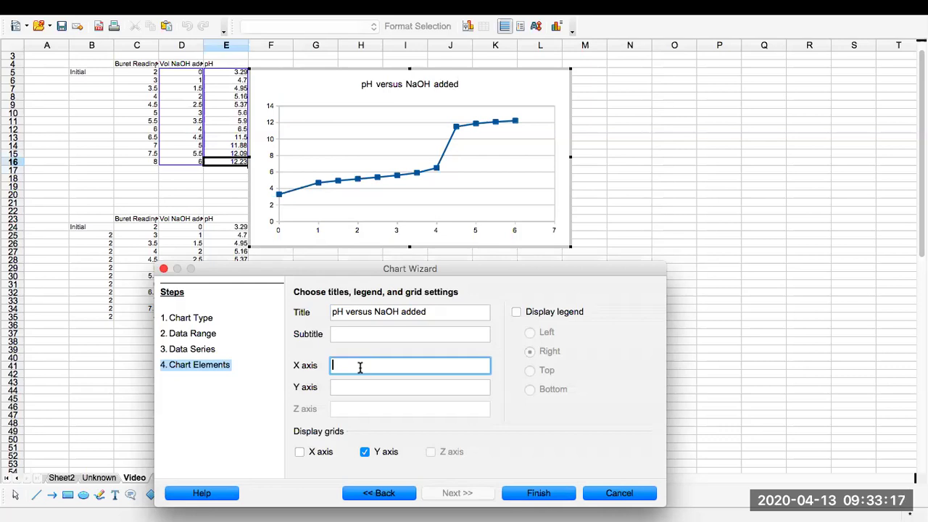
{"action": "type", "text": "NaOH added (mL)"}
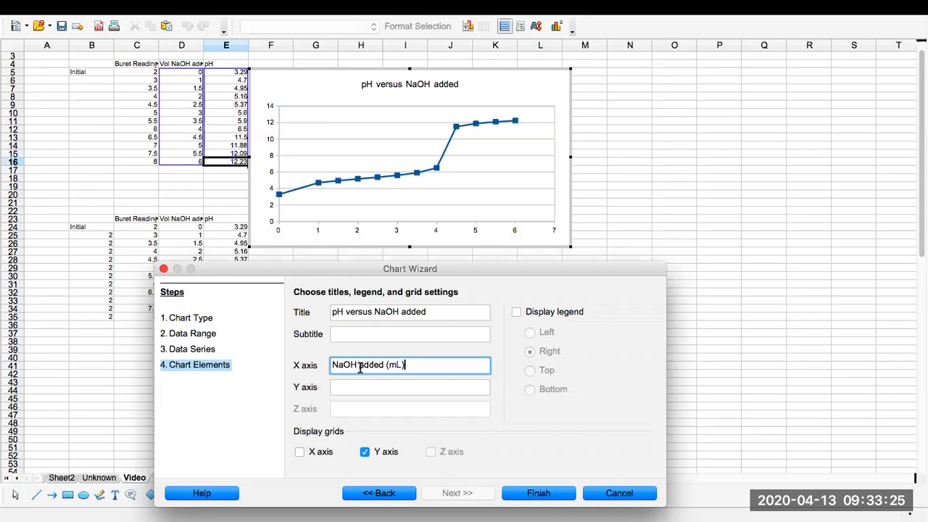
{"action": "left_click", "coordinate": [360, 387]}
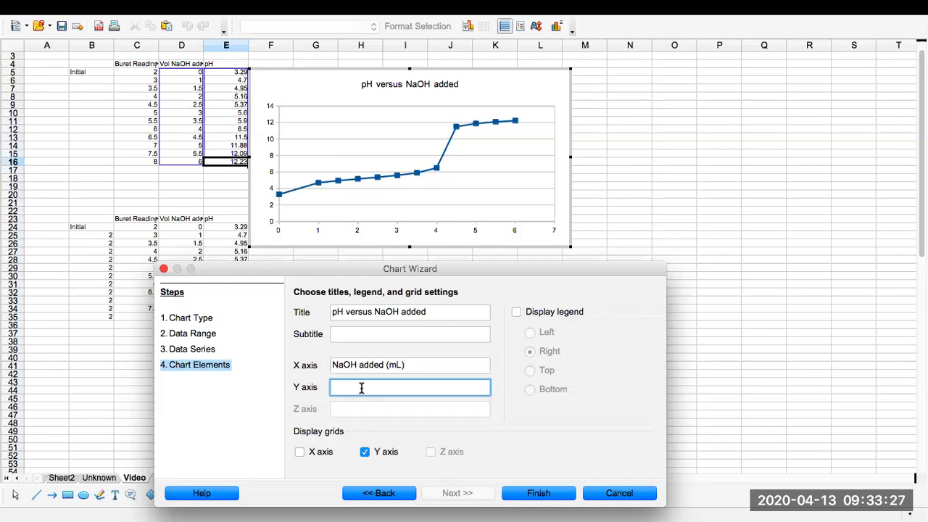
{"action": "type", "text": "pH"}
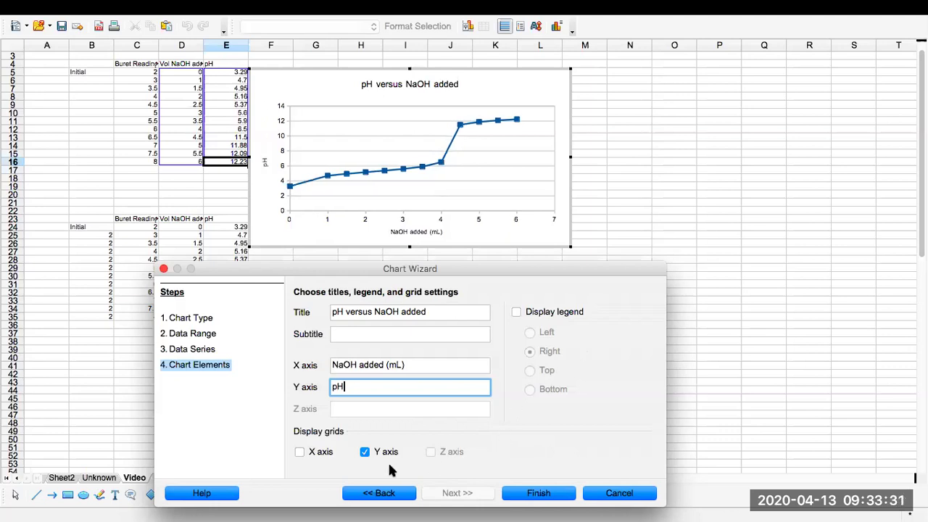
Step: Finish the pH chart and place it beside the lower table, rows 24–46
{"action": "left_click", "coordinate": [542, 493]}
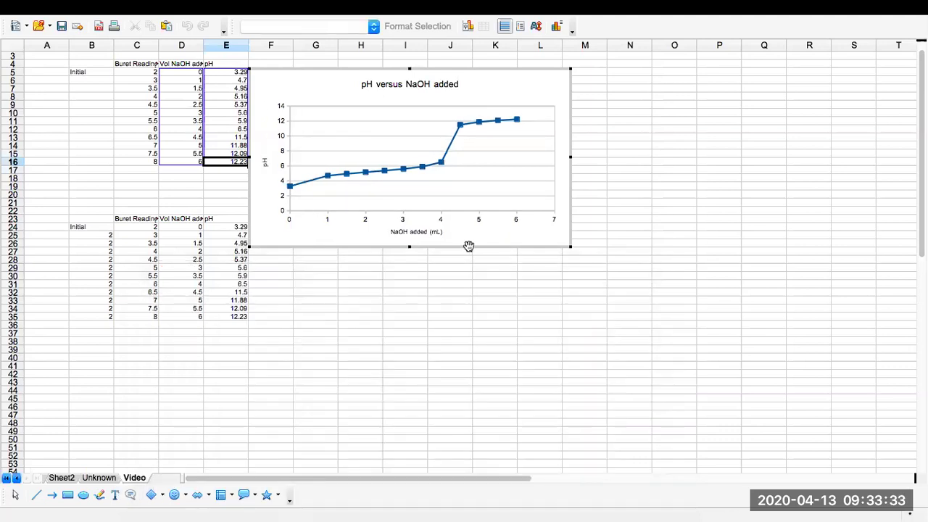
{"action": "left_click_drag", "start_coordinate": [467, 246], "coordinate": [507, 311]}
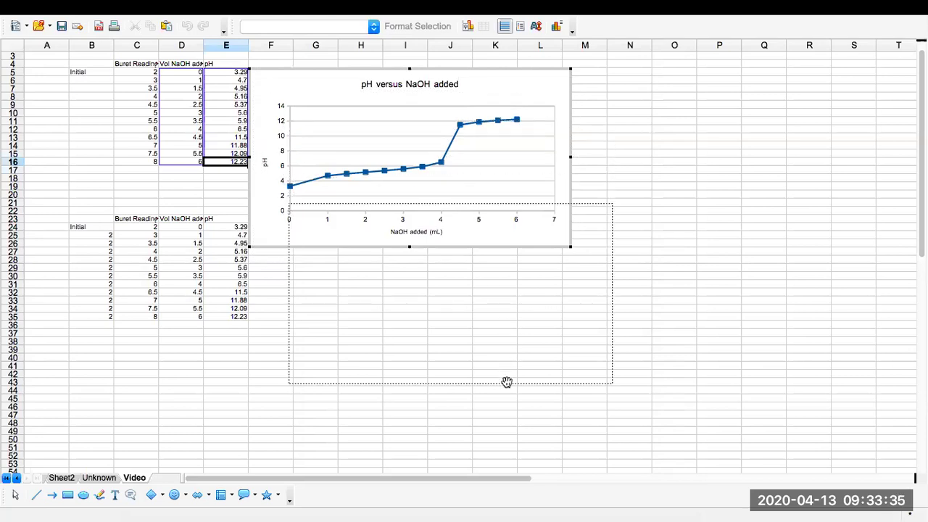
{"action": "left_click_drag", "start_coordinate": [507, 382], "coordinate": [485, 407]}
{"action": "left_click", "coordinate": [690, 347]}
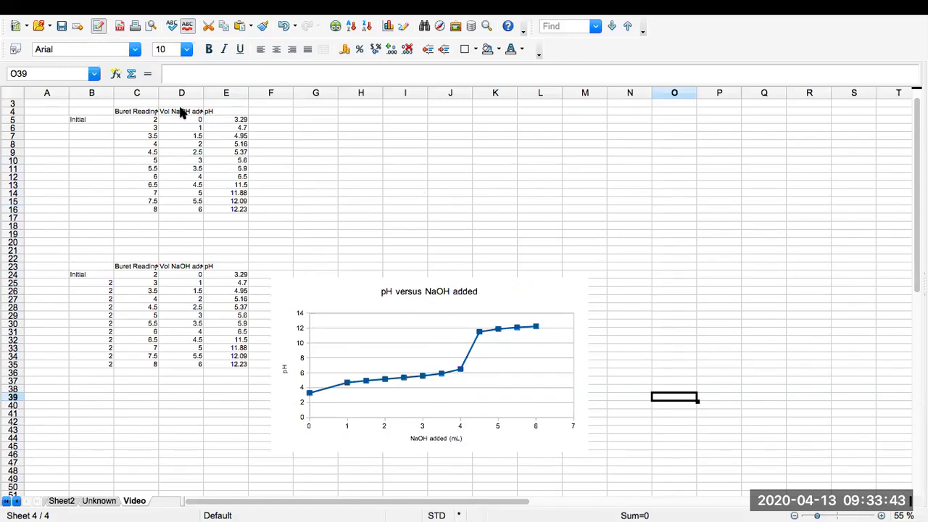
Step: Copy D4's heading to F4 as 'Avg. Vol NaOH added (mL)' and start 'Slope pH' in G4
{"action": "left_click", "coordinate": [182, 114]}
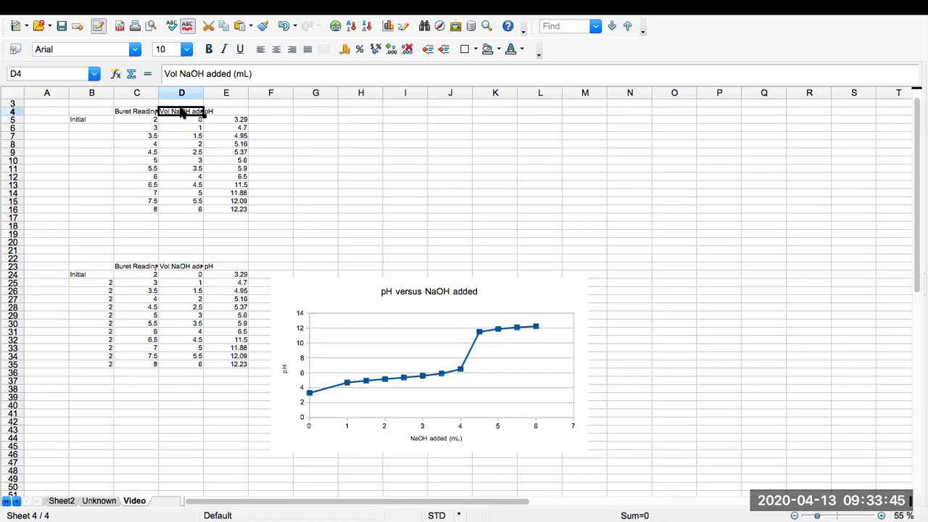
{"action": "key", "text": "shift+Right"}
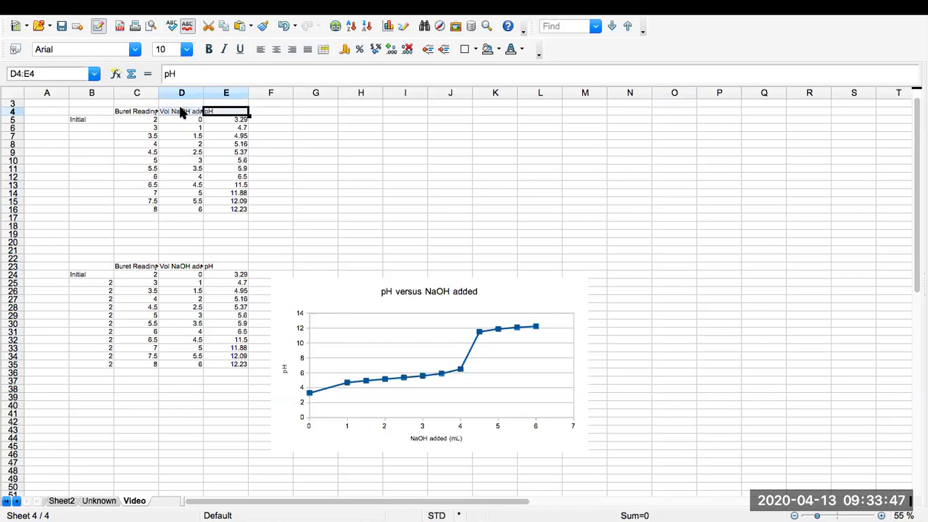
{"action": "left_click", "coordinate": [181, 112]}
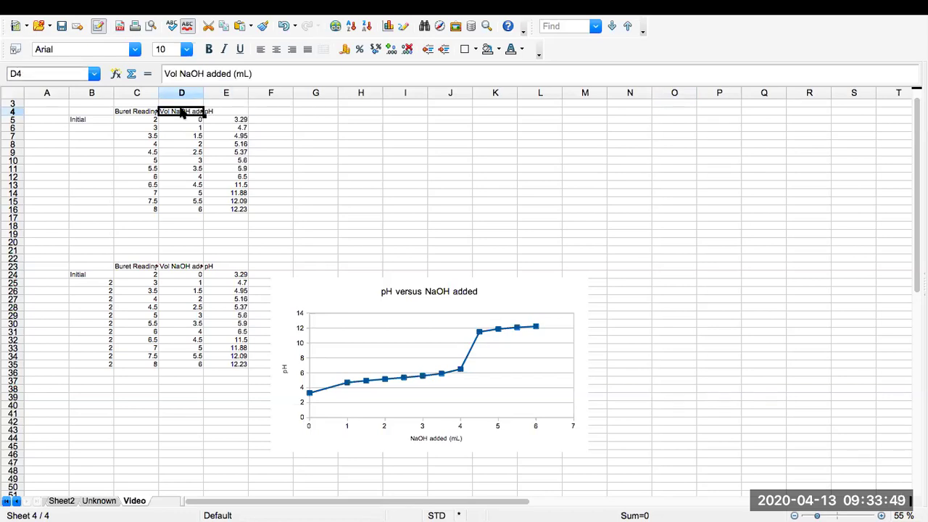
{"action": "key", "text": "ctrl+c"}
{"action": "key", "text": "Right"}
{"action": "key", "text": "Right"}
{"action": "key", "text": "ctrl+v"}
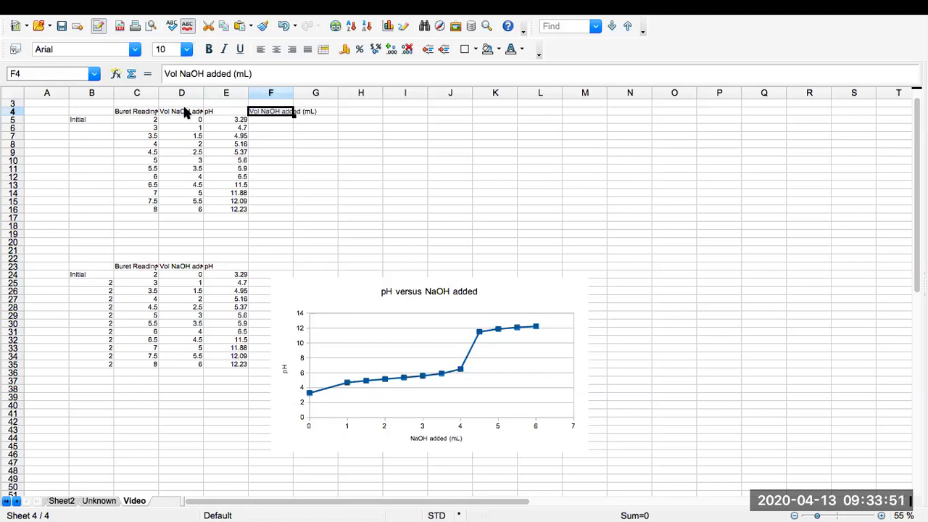
{"action": "left_click", "coordinate": [164, 74]}
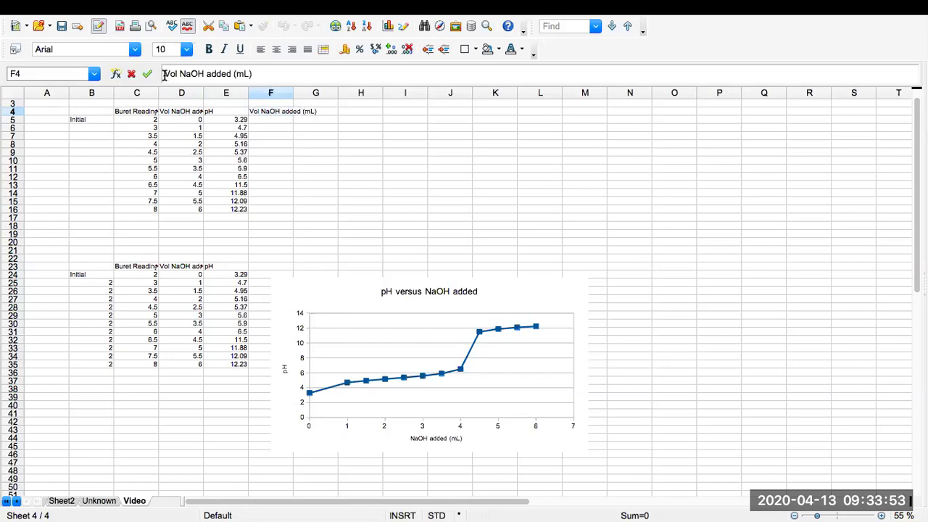
{"action": "type", "text": "Avg."}
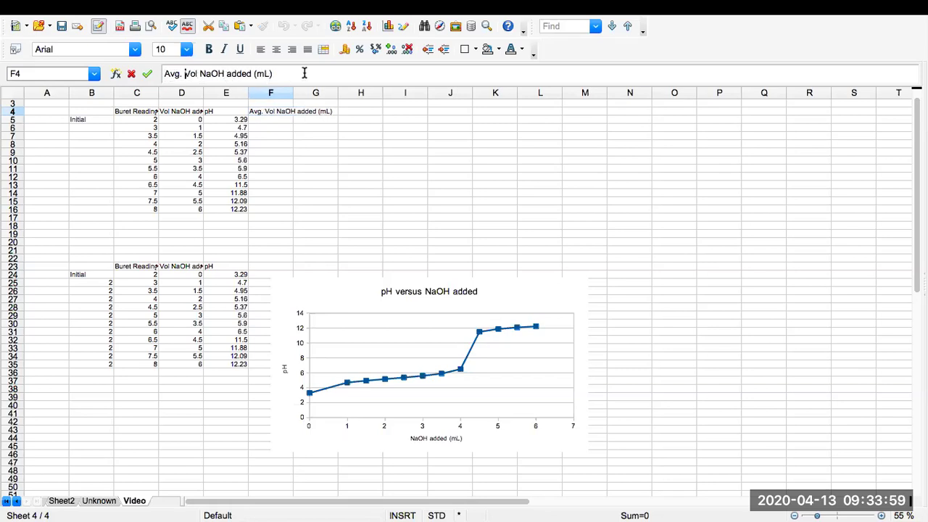
{"action": "key", "text": "Return"}
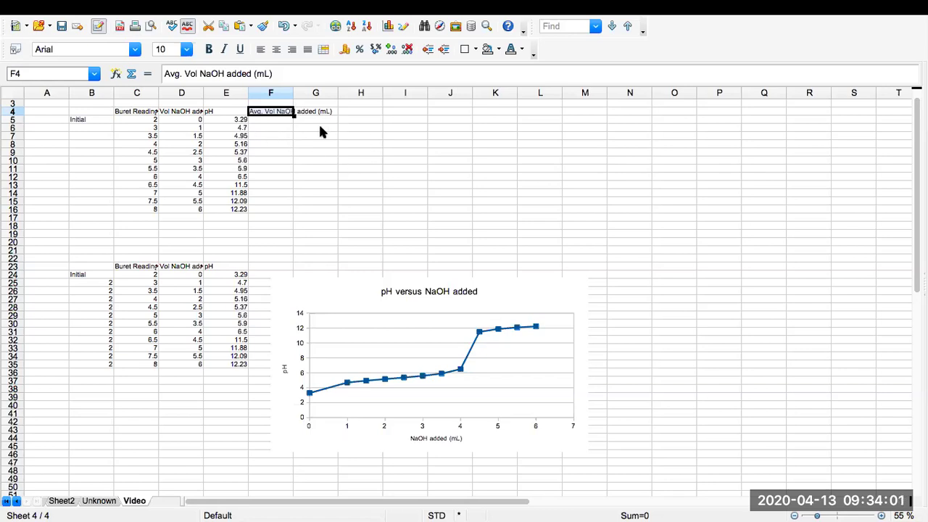
{"action": "left_click", "coordinate": [312, 112]}
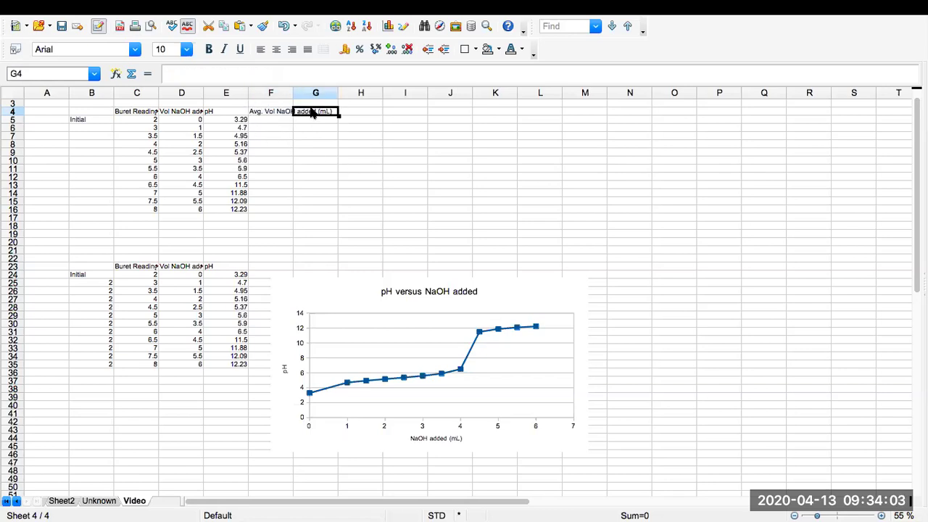
{"action": "type", "text": "Sl"}
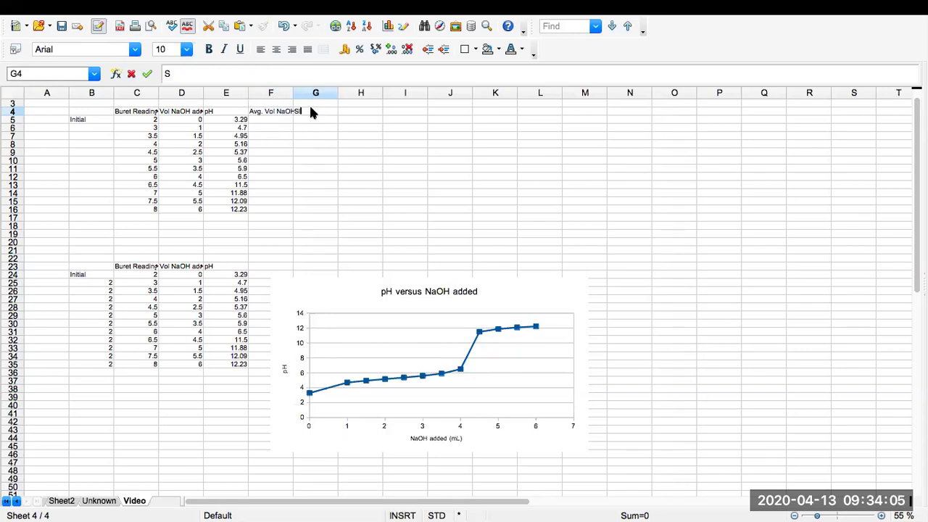
{"action": "type", "text": "ope pH"}
Step: Confirm the 'Slope pH' heading in G4 and save the workbook
{"action": "key", "text": "Return"}
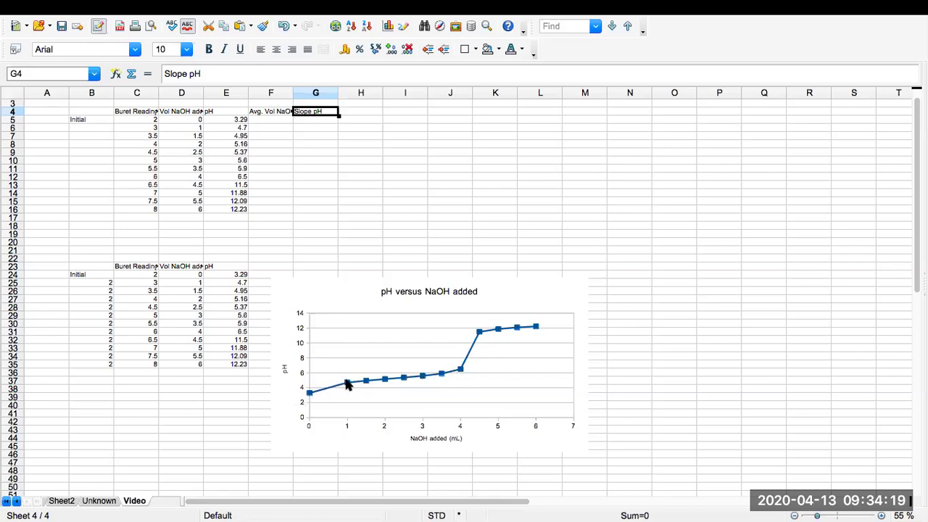
{"action": "key", "text": "ctrl+s"}
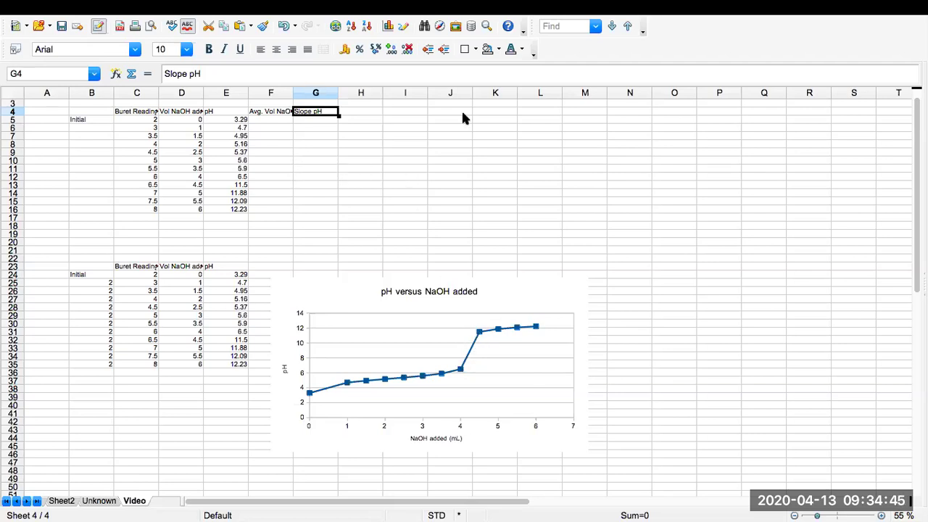
Step: In G6, start the slope formula with the pH difference =(E6-E5)/
{"action": "left_click", "coordinate": [313, 123]}
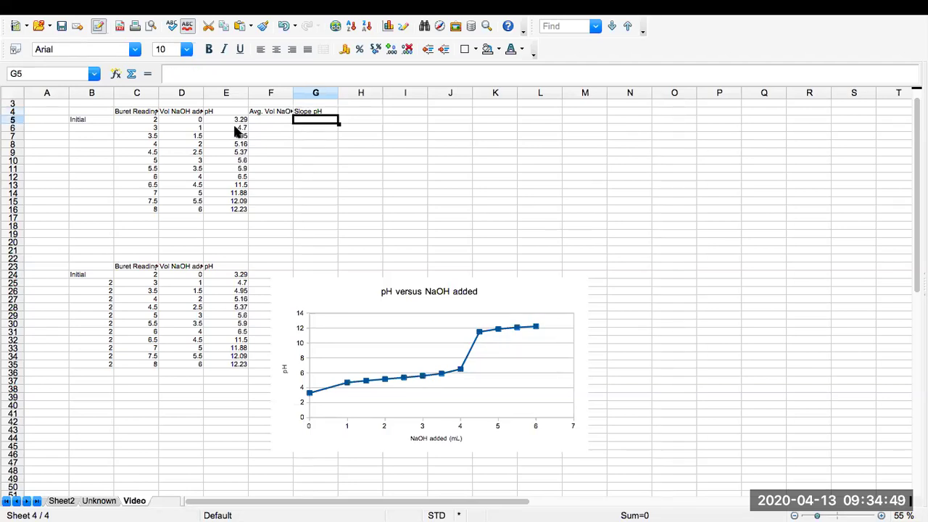
{"action": "left_click", "coordinate": [305, 133]}
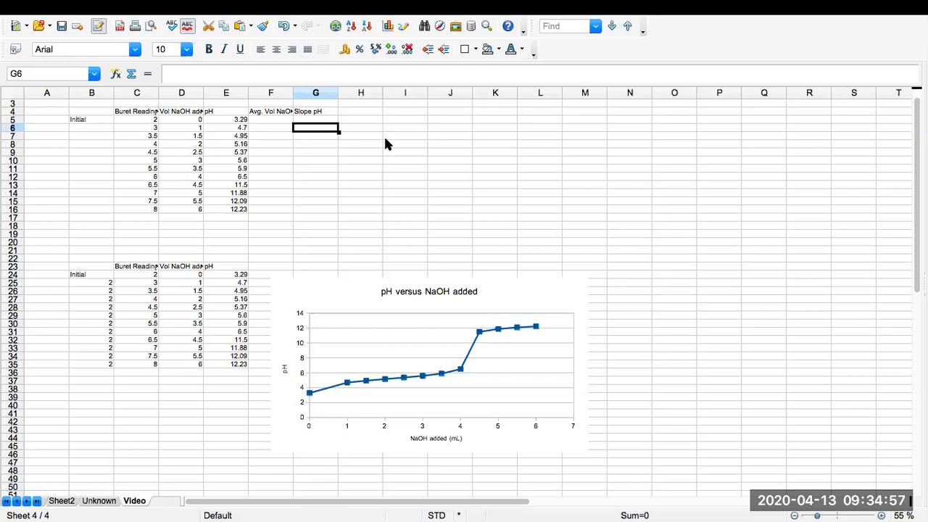
{"action": "type", "text": "="}
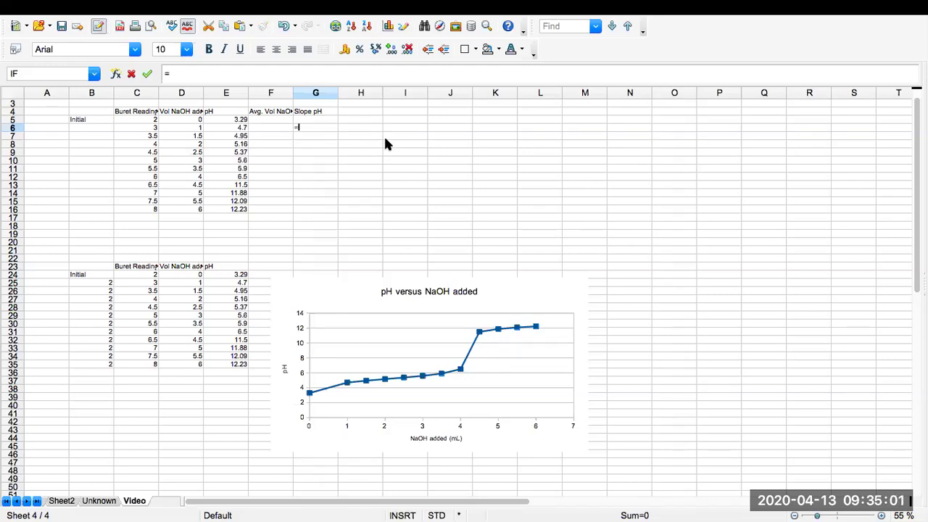
{"action": "type", "text": "("}
{"action": "left_click", "coordinate": [236, 130]}
{"action": "type", "text": "-"}
{"action": "left_click", "coordinate": [241, 121]}
{"action": "type", "text": ")"}
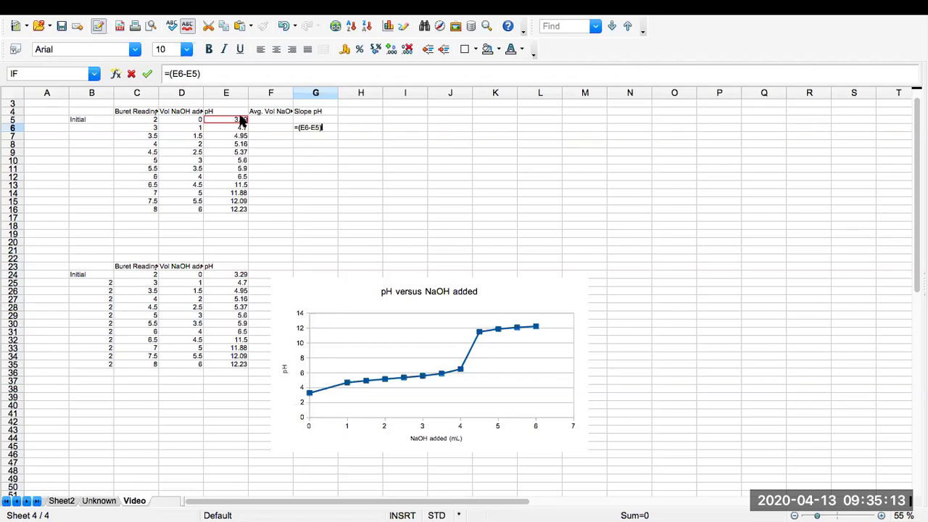
{"action": "type", "text": "/"}
Step: Complete the divisor as (D6-D5) and fill the slope formula down to G16, giving 1.41 to 0.28
{"action": "left_click", "coordinate": [192, 128]}
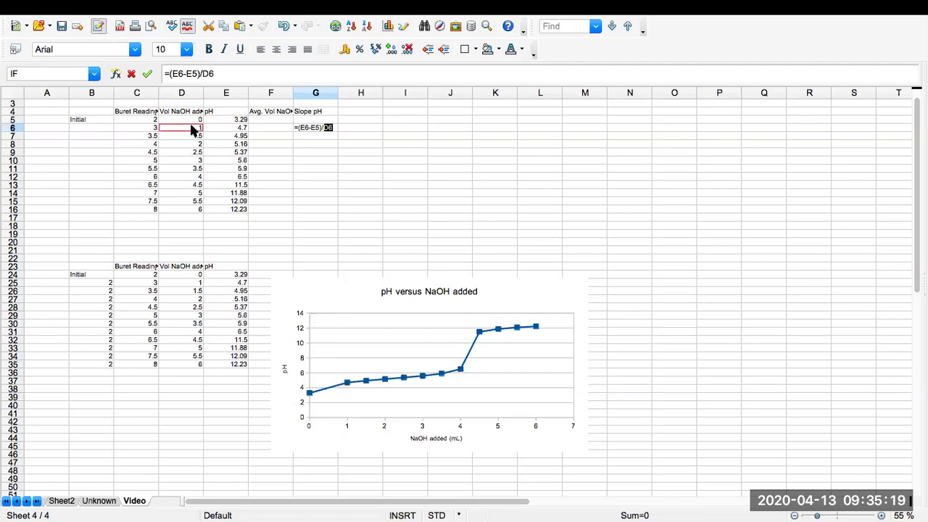
{"action": "key", "text": "BackSpace"}
{"action": "key", "text": "BackSpace"}
{"action": "type", "text": "("}
{"action": "left_click", "coordinate": [194, 129]}
{"action": "type", "text": "-"}
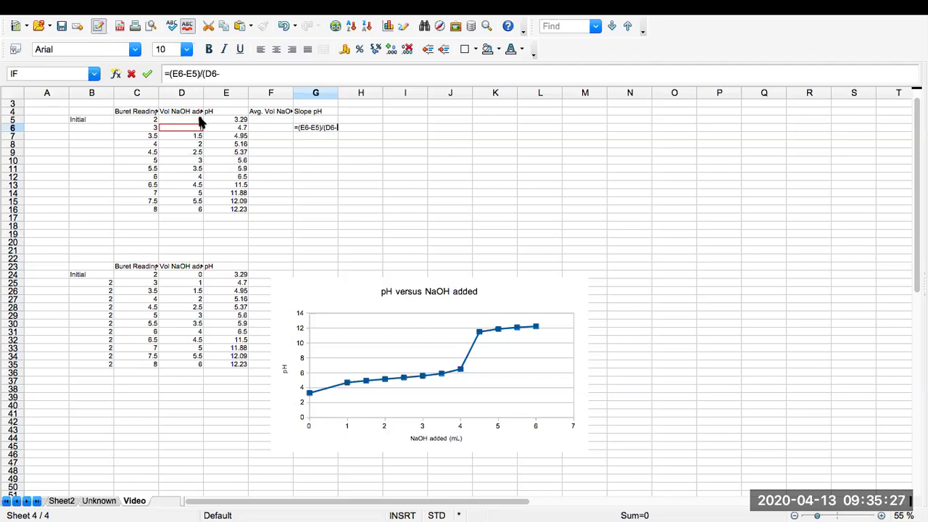
{"action": "left_click", "coordinate": [201, 122]}
{"action": "type", "text": ")"}
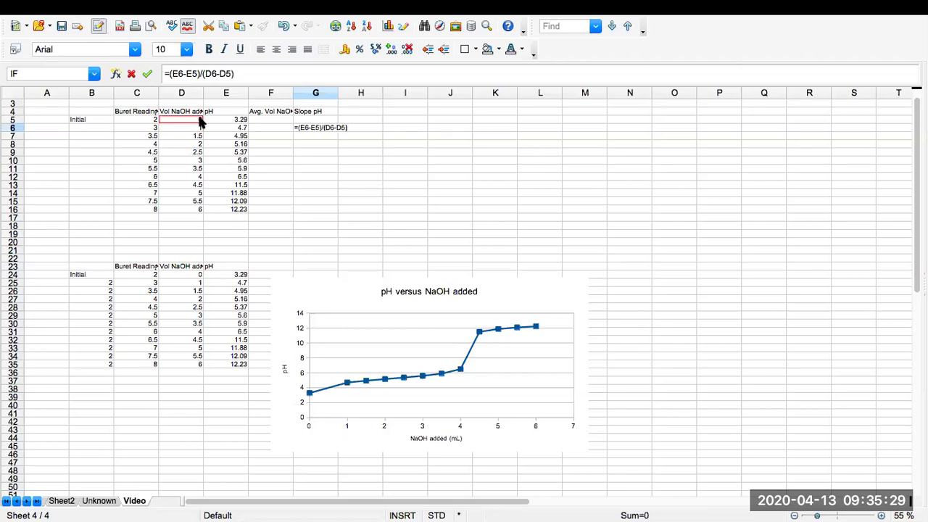
{"action": "key", "text": "Return"}
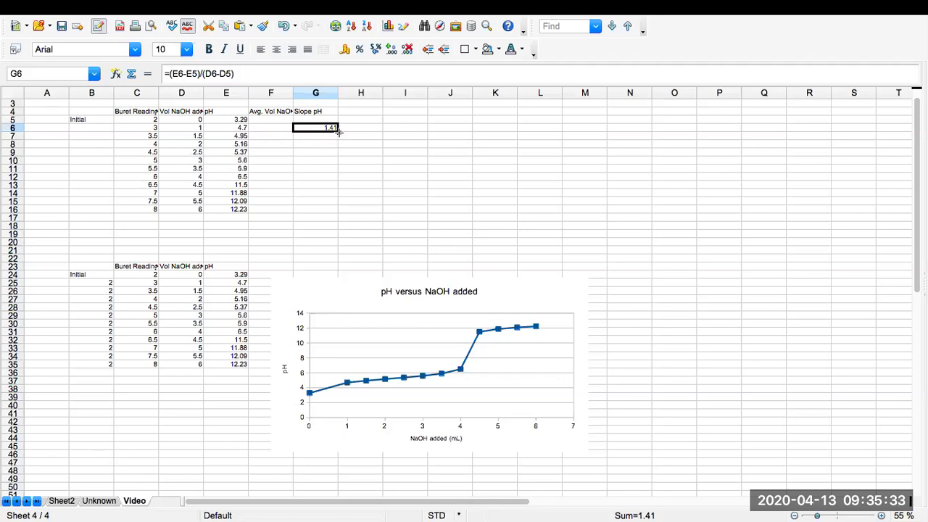
{"action": "left_click_drag", "start_coordinate": [338, 132], "coordinate": [338, 215]}
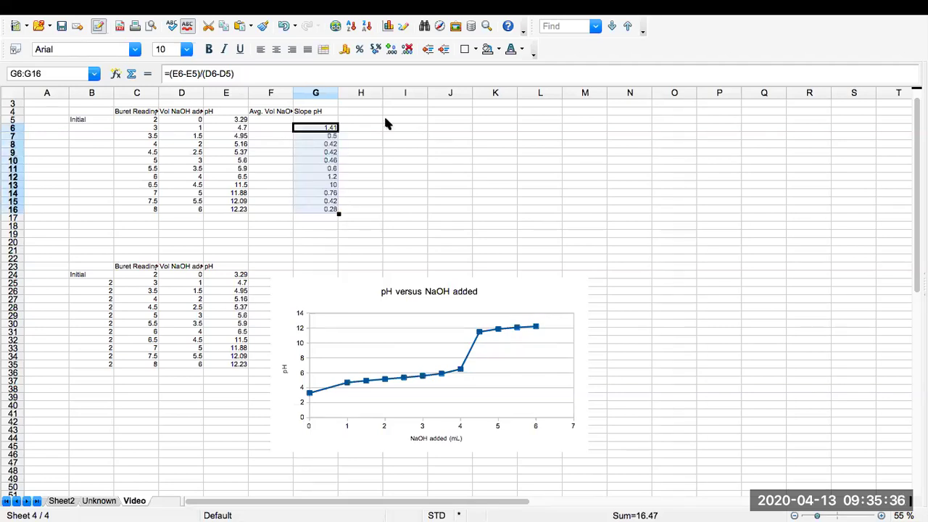
Step: Enter =(D6+D5)/2 in F6 and fill it to F16, giving average volumes 0.5 to 5.75
{"action": "left_click", "coordinate": [270, 130]}
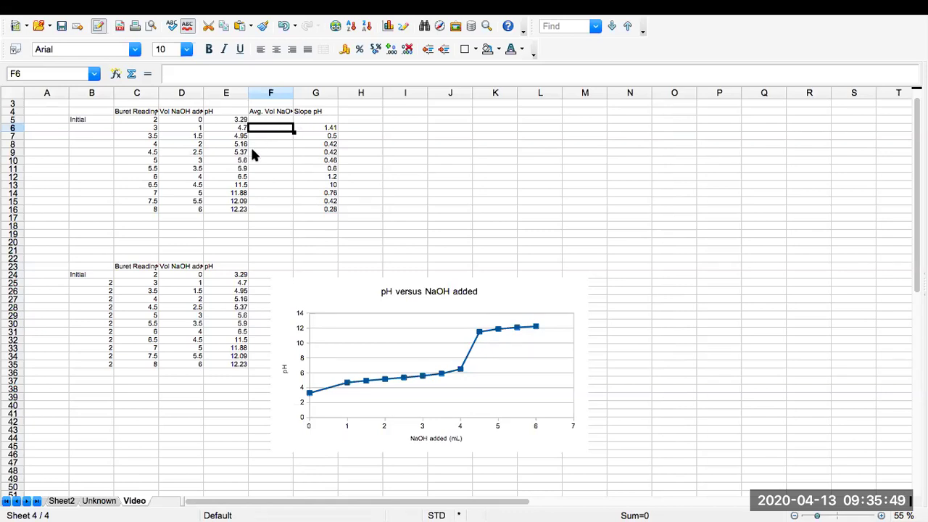
{"action": "type", "text": "="}
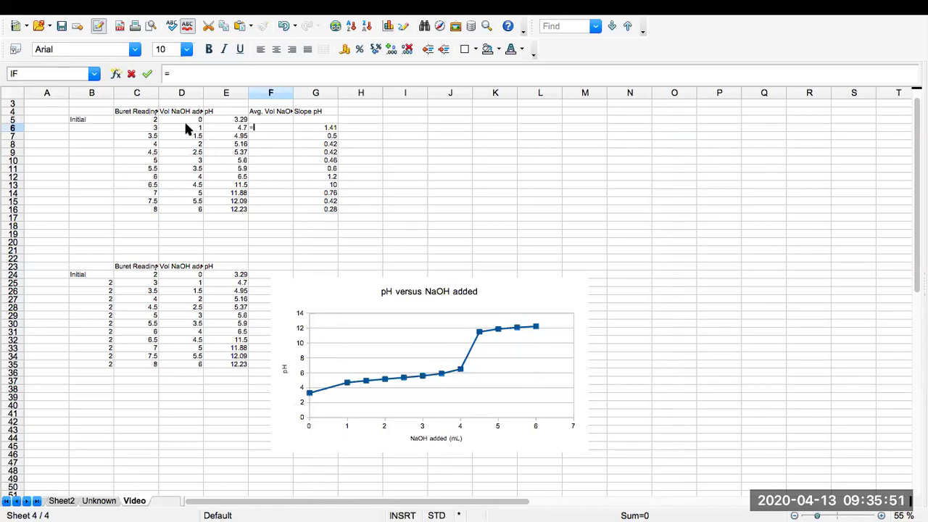
{"action": "type", "text": "("}
{"action": "left_click", "coordinate": [185, 127]}
{"action": "type", "text": "+"}
{"action": "left_click", "coordinate": [194, 120]}
{"action": "type", "text": ")/2"}
{"action": "key", "text": "Return"}
{"action": "left_click", "coordinate": [287, 128]}
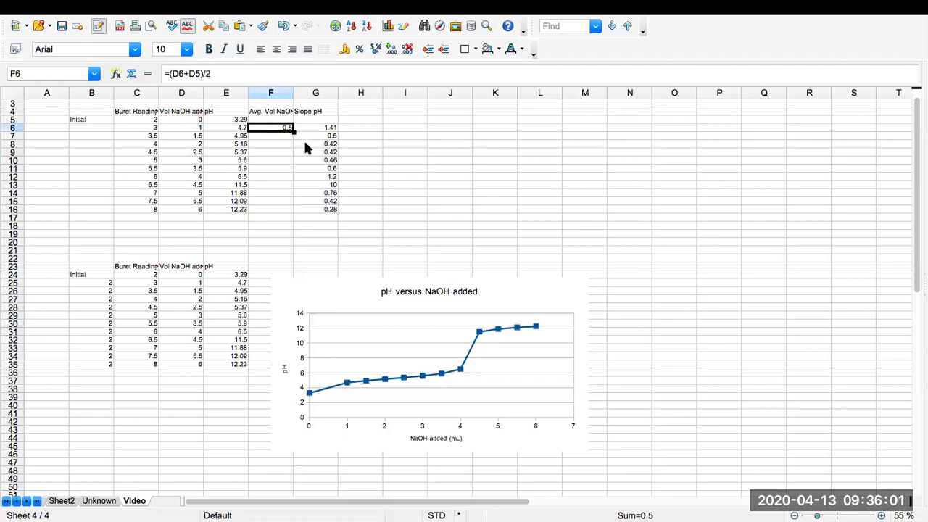
{"action": "left_click_drag", "start_coordinate": [292, 130], "coordinate": [290, 215]}
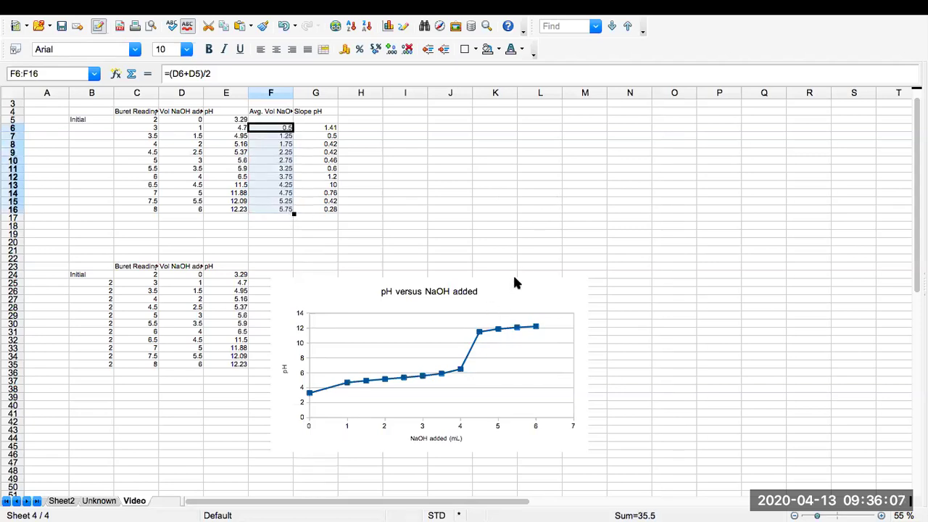
Step: Insert an XY scatter chart of F6:G16 with no legend
{"action": "left_click", "coordinate": [272, 129]}
{"action": "key", "text": "shift+Right"}
{"action": "key", "text": "shift+Down"}
{"action": "key", "text": "shift+Down"}
{"action": "key", "text": "shift+Down"}
{"action": "key", "text": "shift+Down"}
{"action": "key", "text": "shift+Down"}
{"action": "key", "text": "shift+Down"}
{"action": "key", "text": "shift+Down"}
{"action": "key", "text": "shift+Down"}
{"action": "key", "text": "shift+Down"}
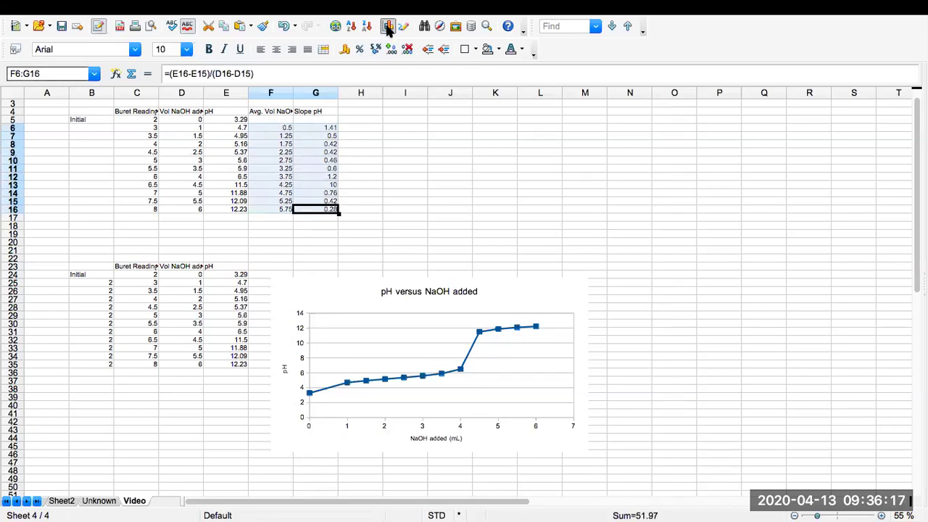
{"action": "left_click", "coordinate": [388, 28]}
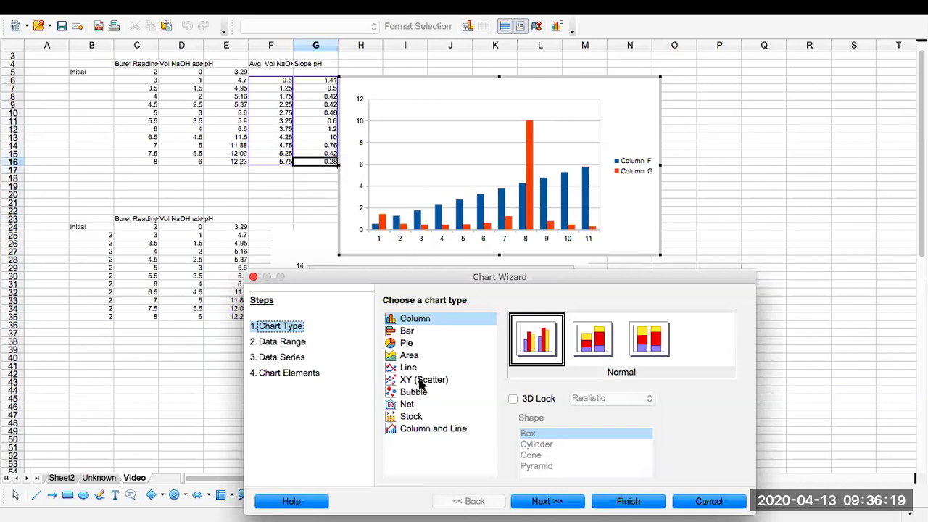
{"action": "left_click", "coordinate": [423, 382]}
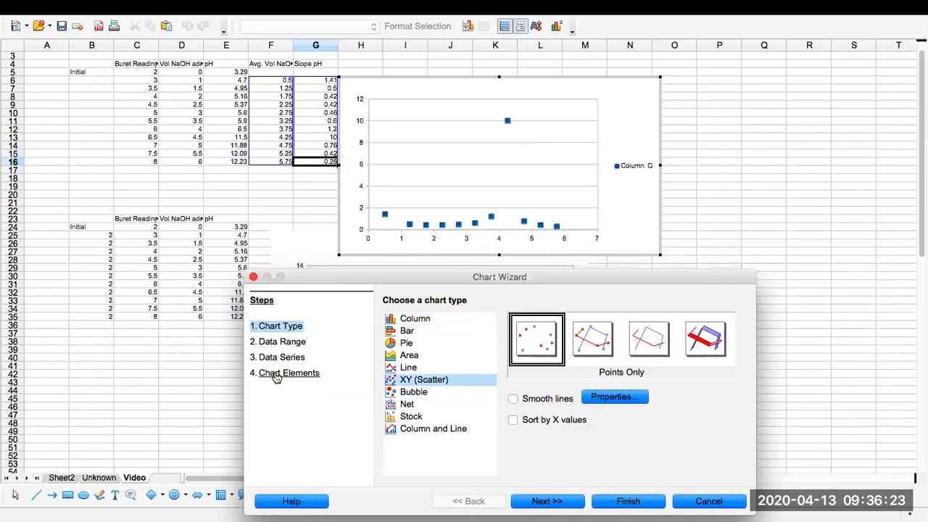
{"action": "left_click", "coordinate": [285, 375]}
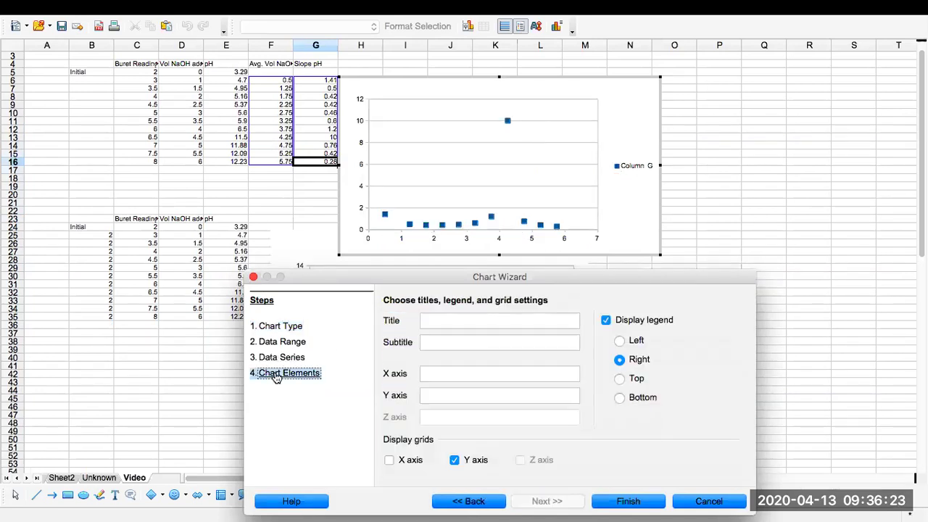
{"action": "left_click", "coordinate": [607, 321]}
Step: Title the chart 'Slope pH' with axes 'volume NaOH (mL)' and 'slop pH', and finish it
{"action": "left_click", "coordinate": [486, 321]}
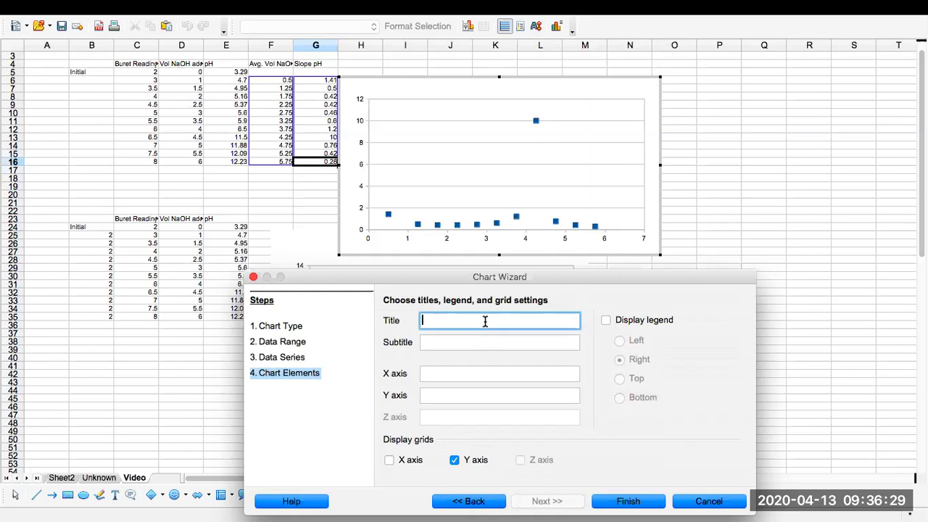
{"action": "type", "text": "Slope pH"}
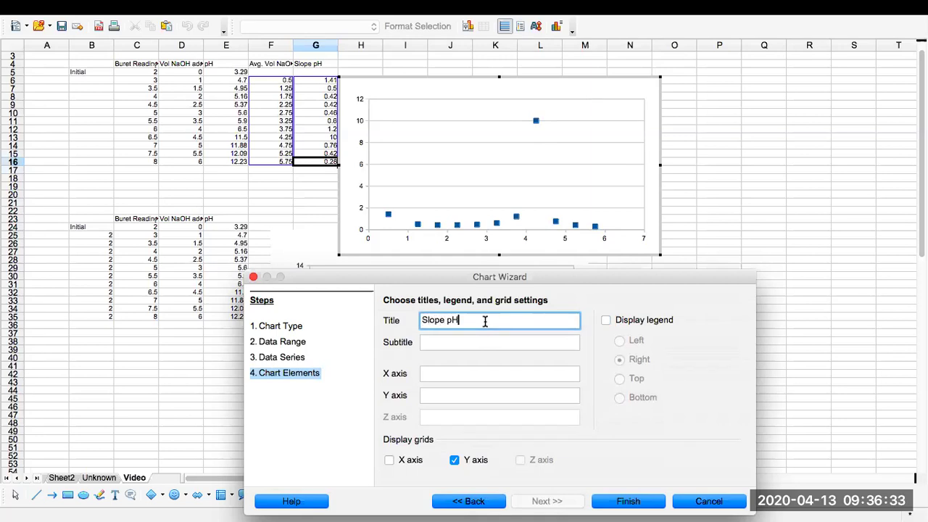
{"action": "left_click", "coordinate": [468, 374]}
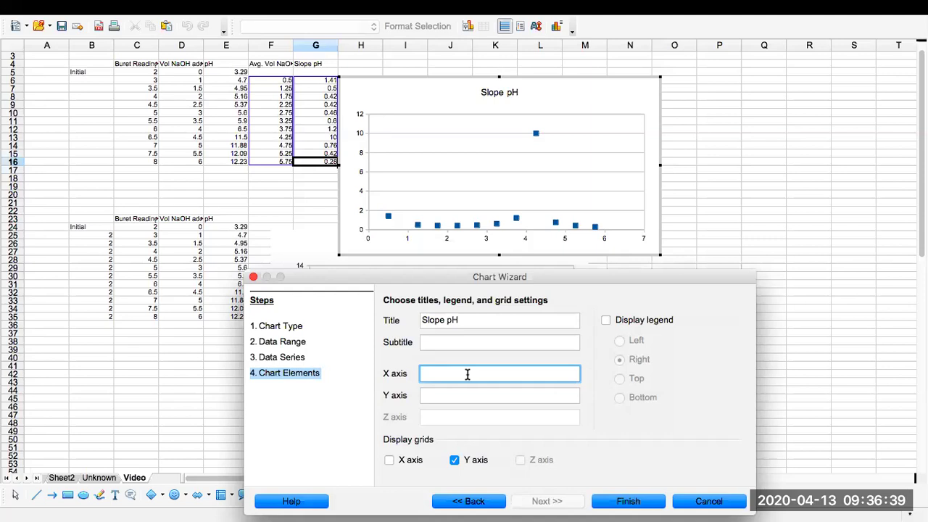
{"action": "type", "text": "volume NaOH (mL)"}
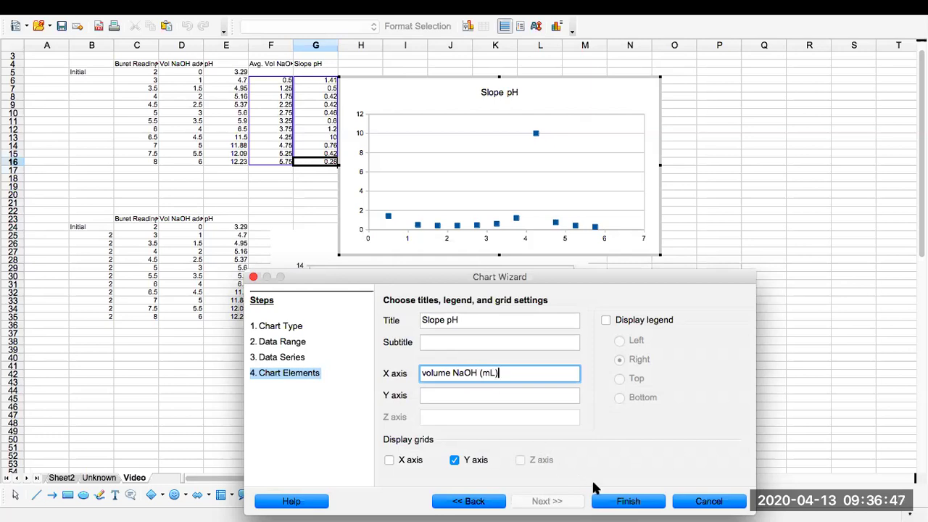
{"action": "left_click", "coordinate": [449, 396]}
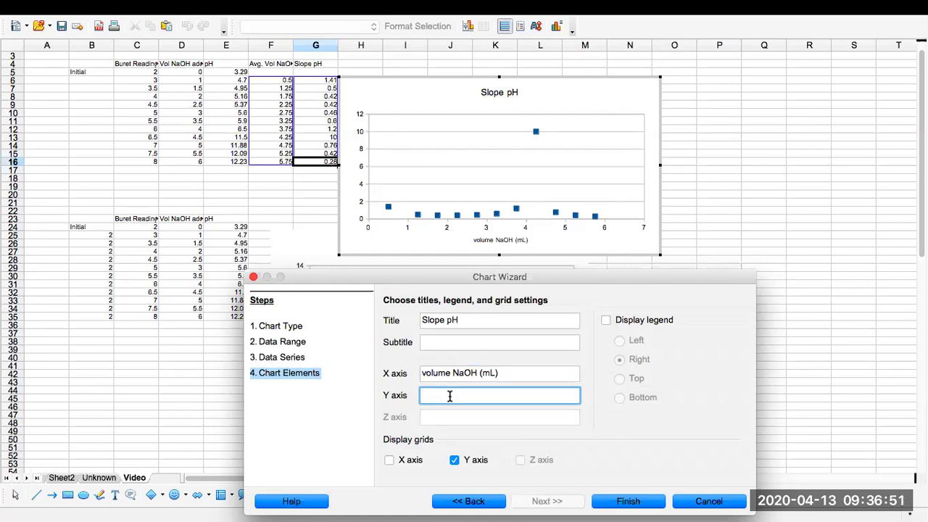
{"action": "type", "text": "slop pH"}
{"action": "left_click", "coordinate": [628, 501]}
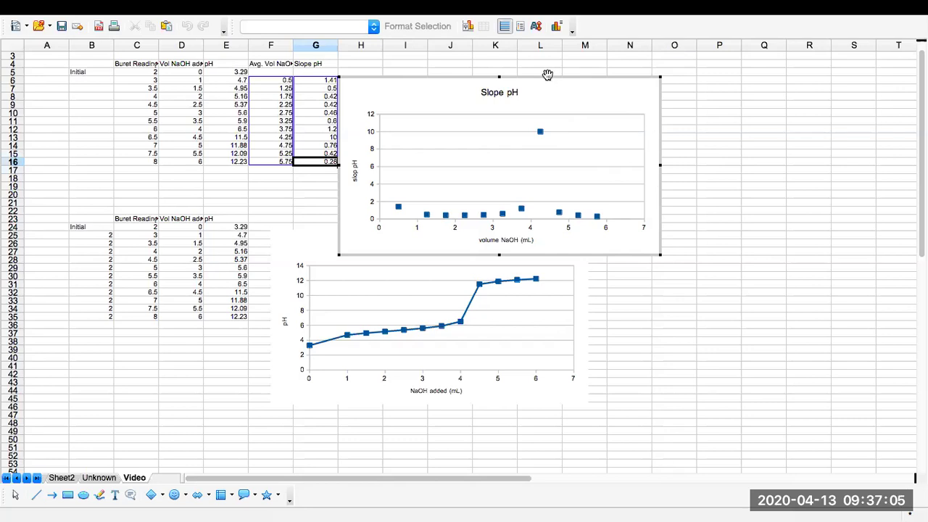
Step: Move the Slope pH chart beneath the pH versus NaOH added chart and deselect it
{"action": "left_click_drag", "start_coordinate": [547, 94], "coordinate": [481, 416]}
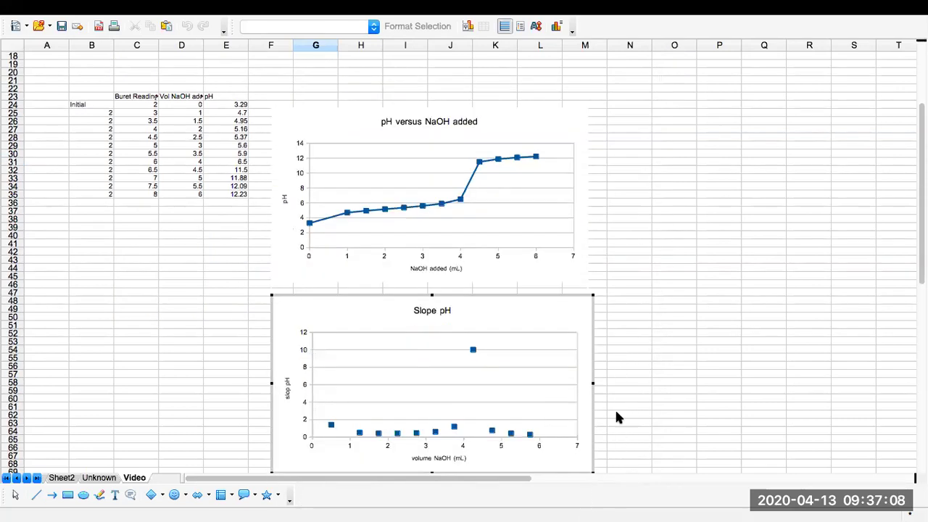
{"action": "left_click", "coordinate": [672, 349]}
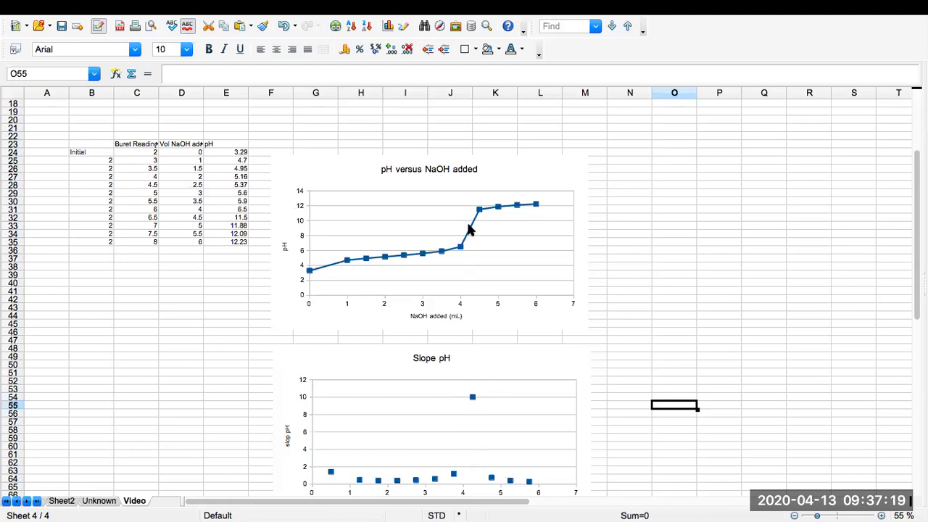
{"action": "scroll", "coordinate": [586, 294], "scroll_direction": "up", "scroll_amount": 5}
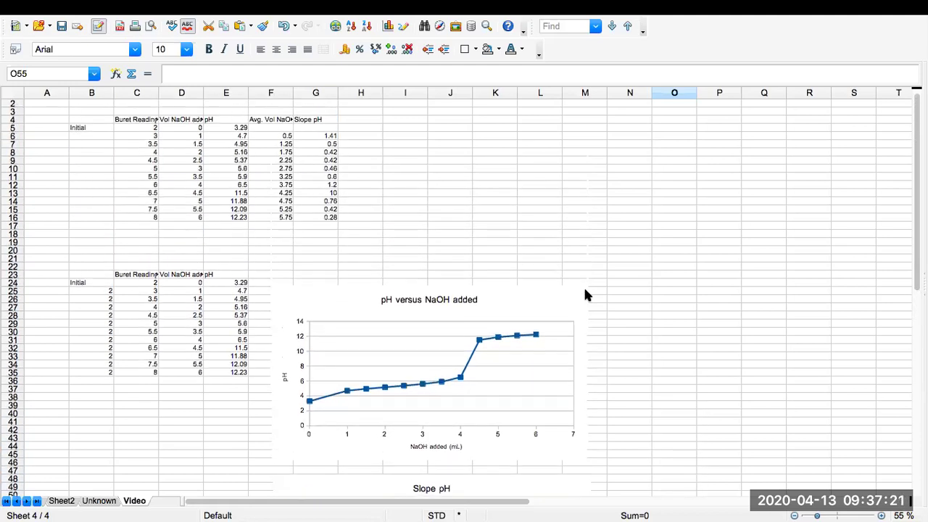
Step: Copy the Avg. Vol NaOH added heading into H4 and enter '2nd der pH' in I4
{"action": "left_click", "coordinate": [276, 123]}
{"action": "key", "text": "shift+Right"}
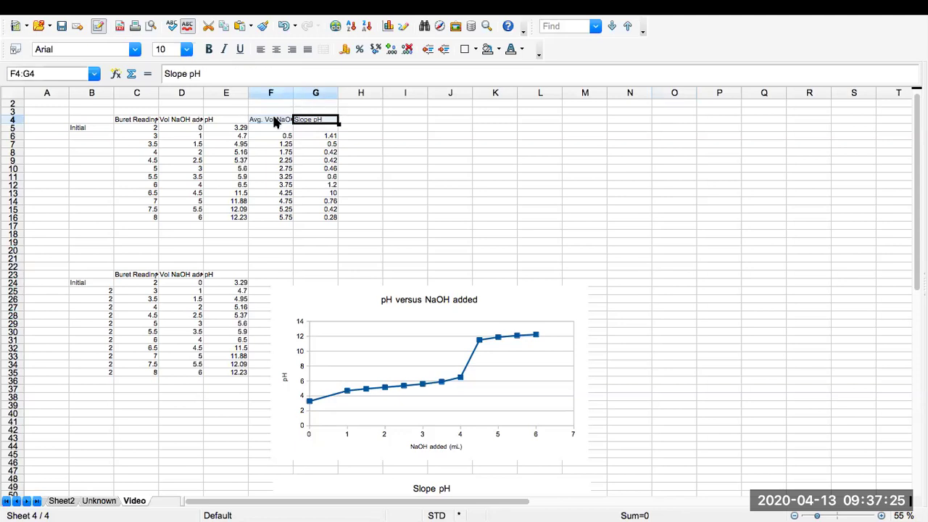
{"action": "key", "text": "shift+Left"}
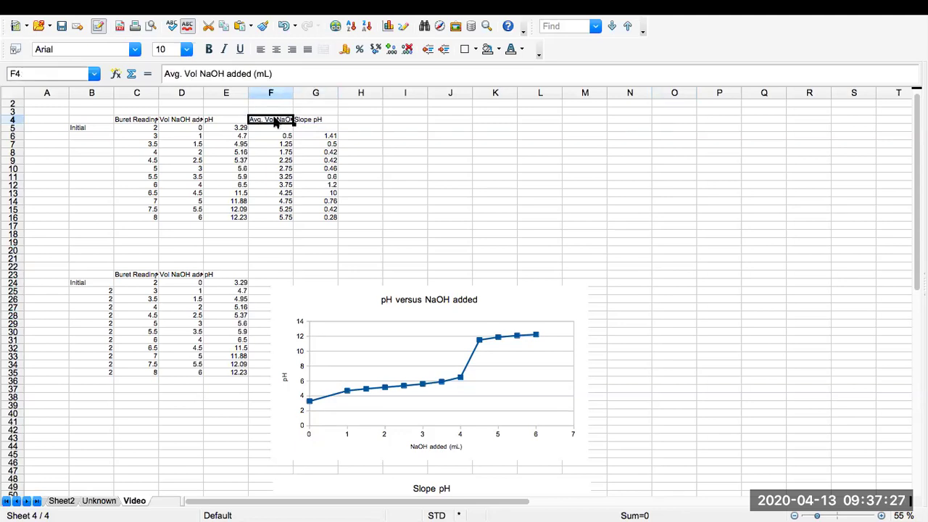
{"action": "key", "text": "Right"}
{"action": "key", "text": "Right"}
{"action": "type", "text": "Avg. Vol NaOH added (mL)"}
{"action": "key", "text": "Right"}
{"action": "type", "text": "2nd der pH"}
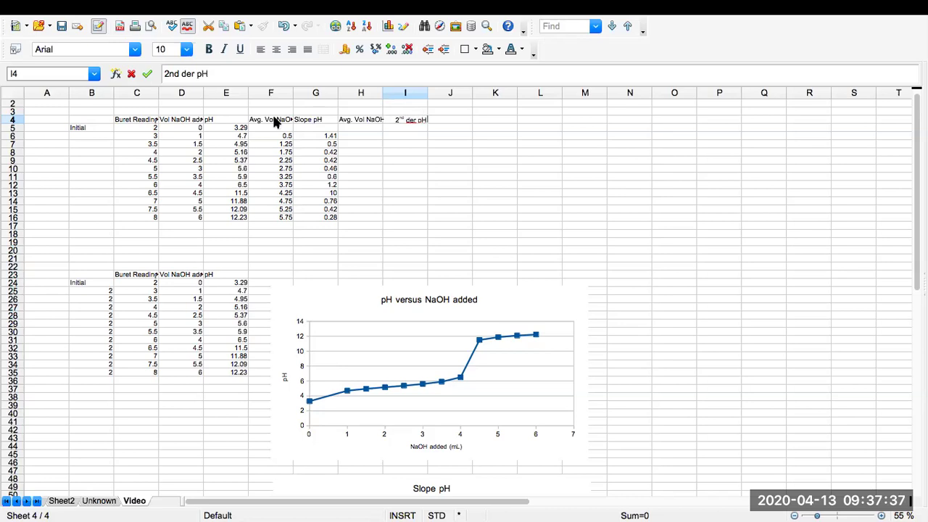
{"action": "key", "text": "Return"}
{"action": "key", "text": "Down"}
{"action": "key", "text": "Down"}
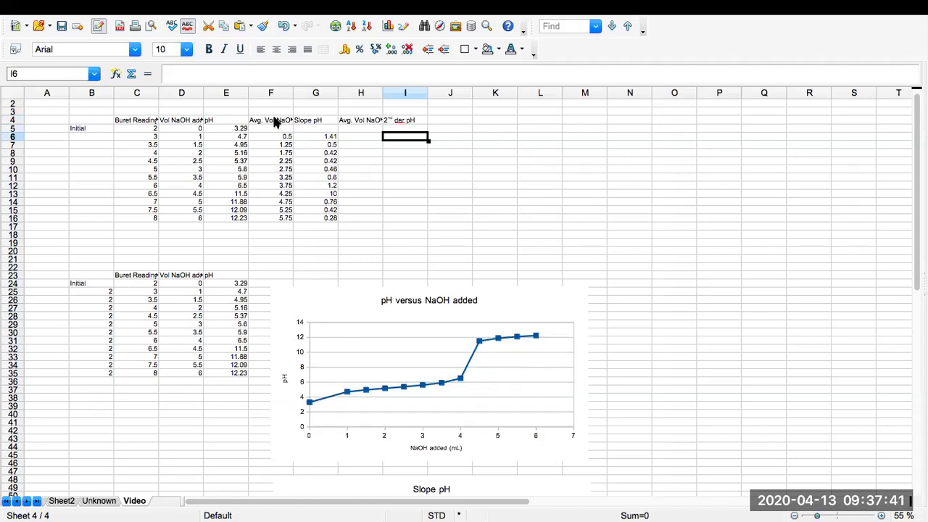
Step: Paste G6's slope formula into I7 and edit it to =(G7-G6)/(F7-F6), giving -1.2133333
{"action": "left_click", "coordinate": [329, 138]}
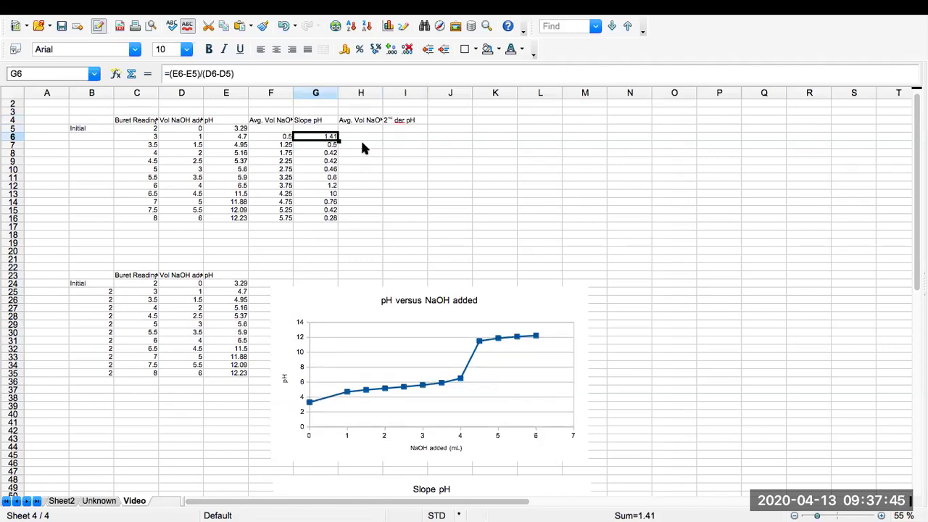
{"action": "left_click", "coordinate": [400, 144]}
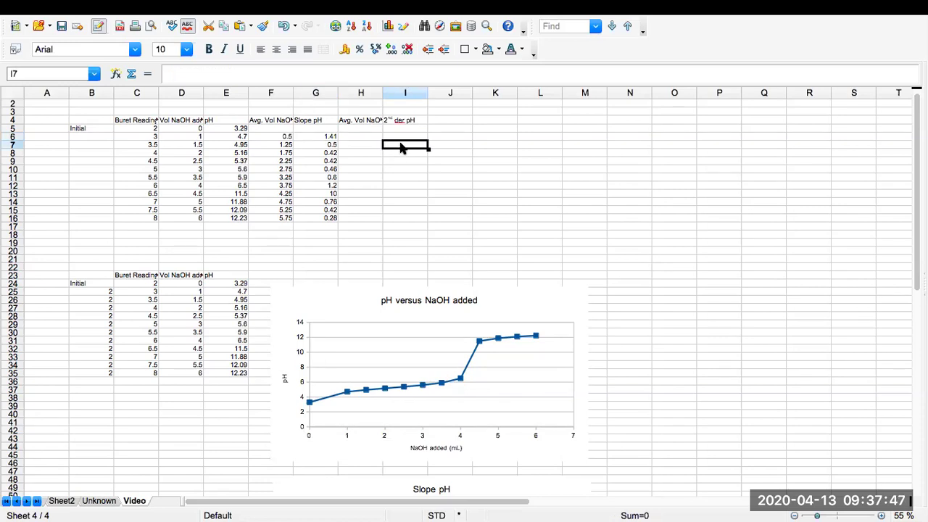
{"action": "type", "text": "=(G7-G6)/(F7-F6)"}
{"action": "left_click", "coordinate": [368, 73]}
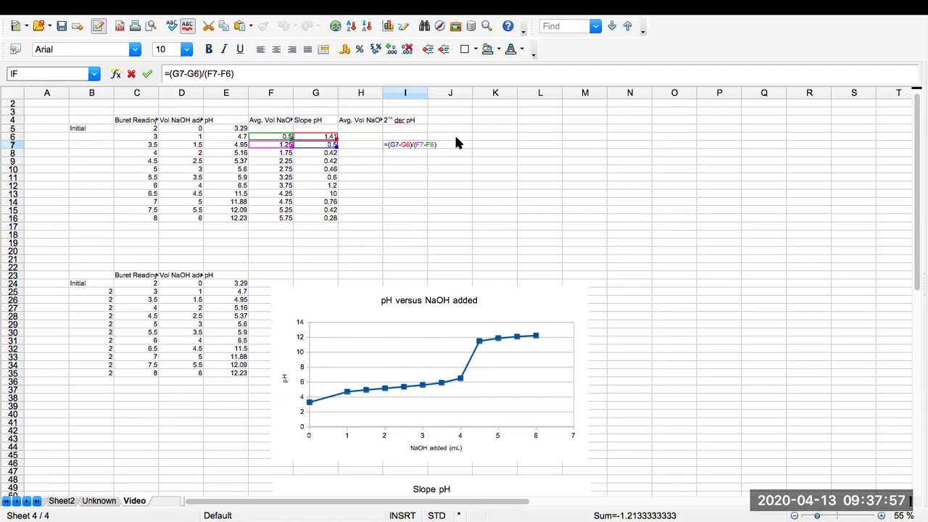
{"action": "key", "text": "Return"}
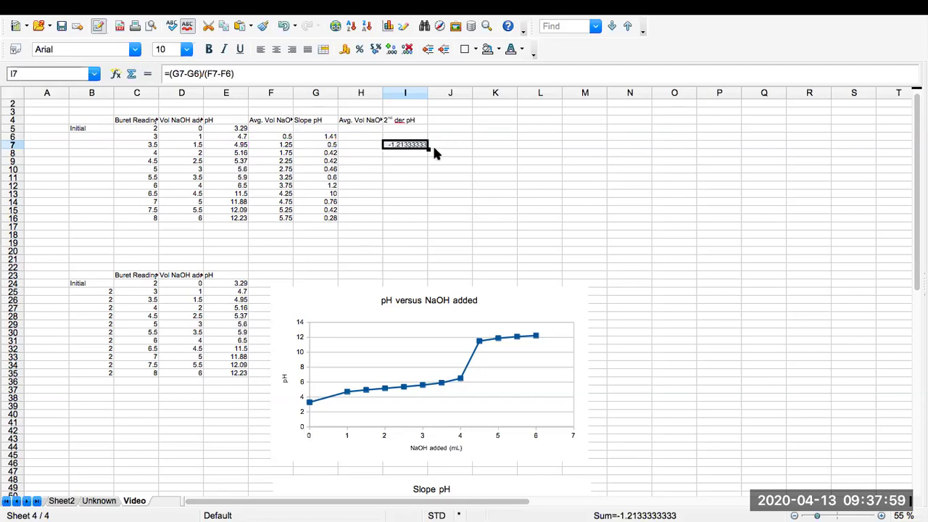
Step: Fill the second-derivative formula to I16, put =(F7+F6)/2 in H7:H16 (0.875 to 5.5), and select H7:I16
{"action": "left_click_drag", "start_coordinate": [428, 148], "coordinate": [428, 224]}
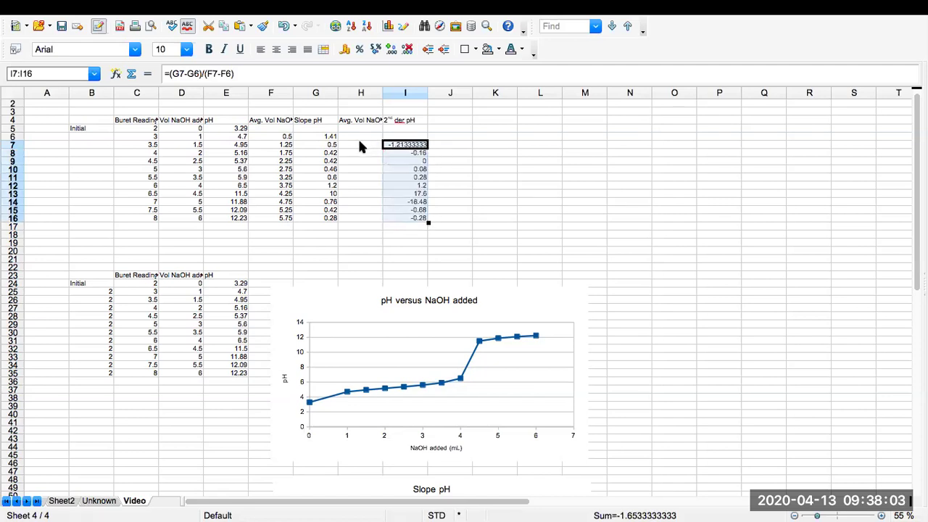
{"action": "left_click", "coordinate": [280, 137]}
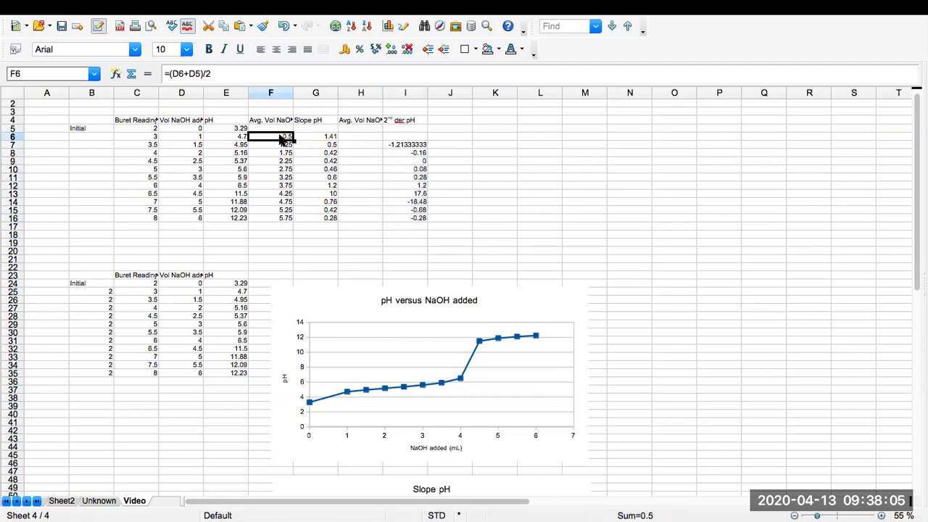
{"action": "left_click", "coordinate": [369, 144]}
{"action": "type", "text": "0.875"}
{"action": "left_click", "coordinate": [311, 75]}
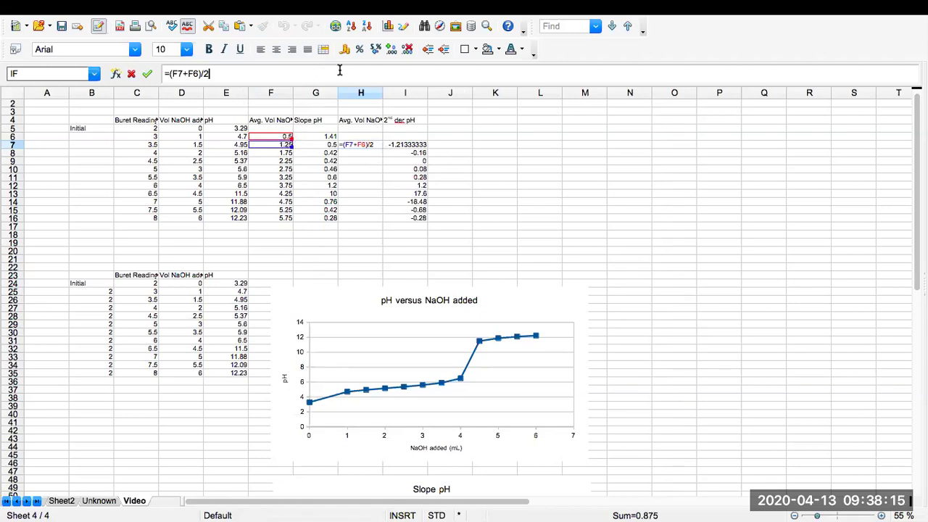
{"action": "key", "text": "Return"}
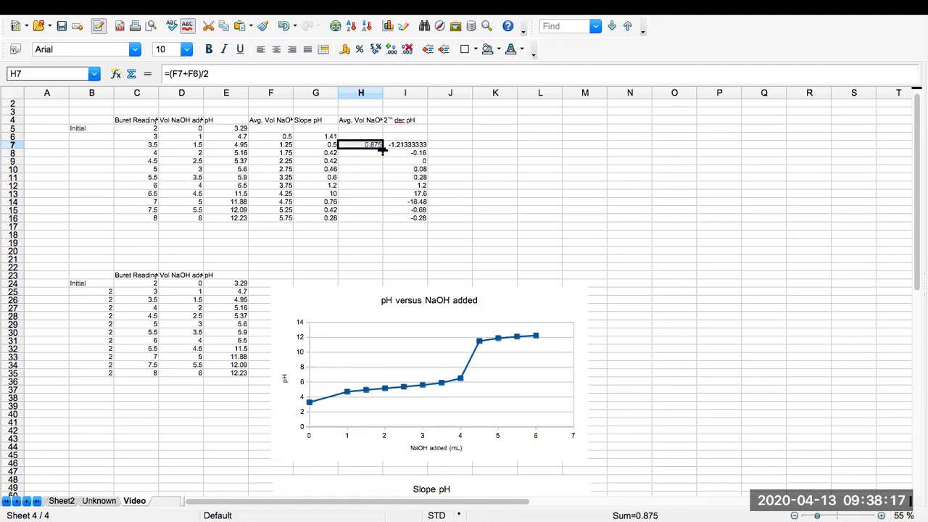
{"action": "left_click_drag", "start_coordinate": [383, 150], "coordinate": [382, 226]}
{"action": "left_click", "coordinate": [356, 143]}
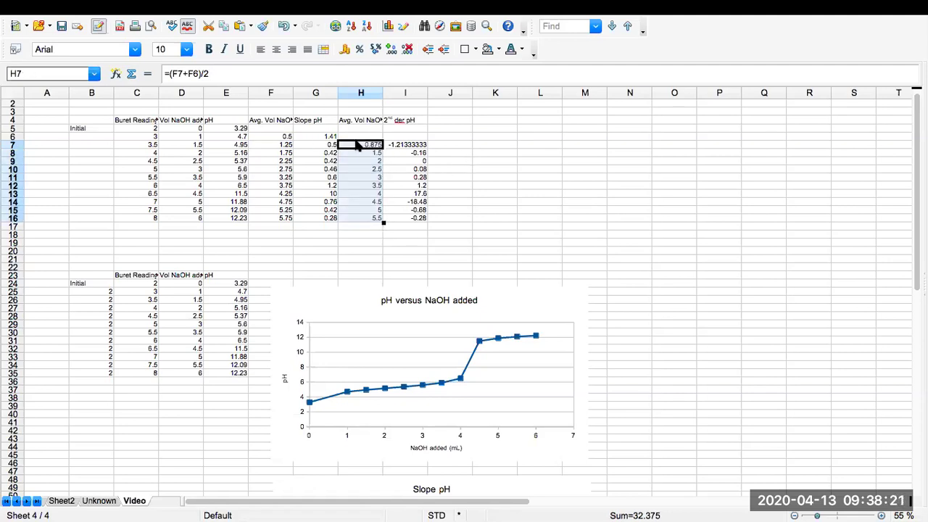
{"action": "left_click", "coordinate": [406, 216], "text": "shift"}
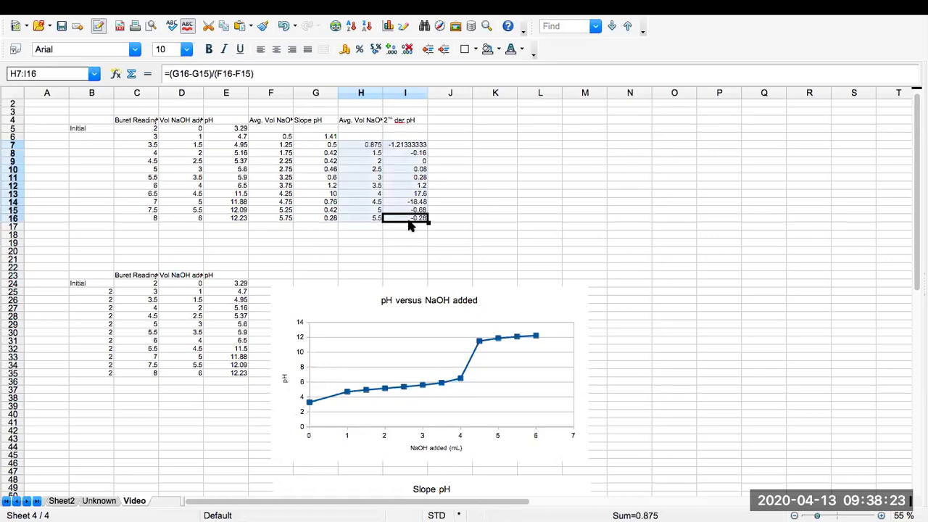
Step: Insert an XY scatter chart with points joined by lines and no legend
{"action": "left_click", "coordinate": [390, 26]}
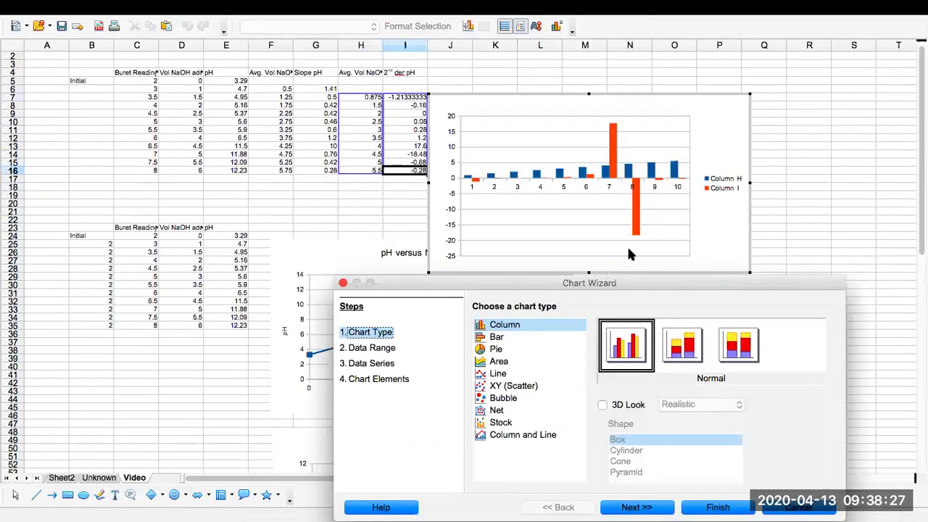
{"action": "left_click", "coordinate": [508, 387]}
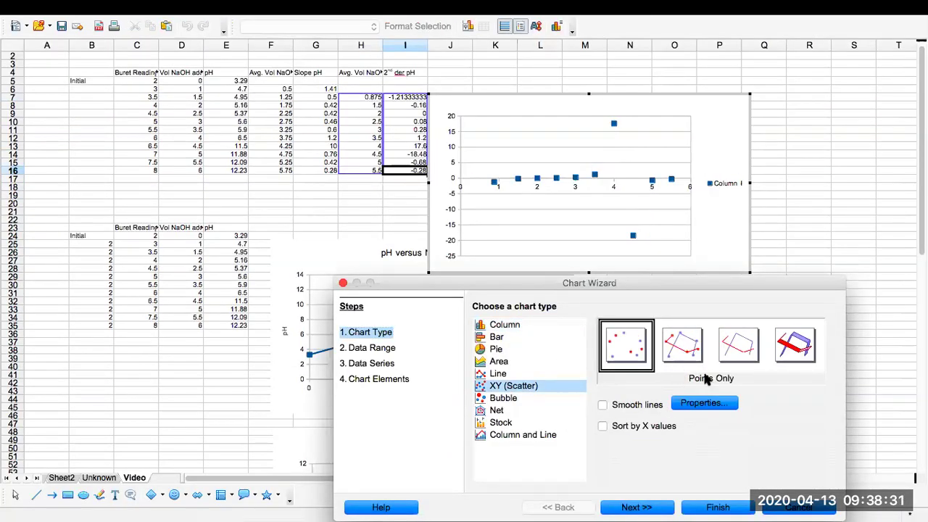
{"action": "left_click", "coordinate": [685, 346]}
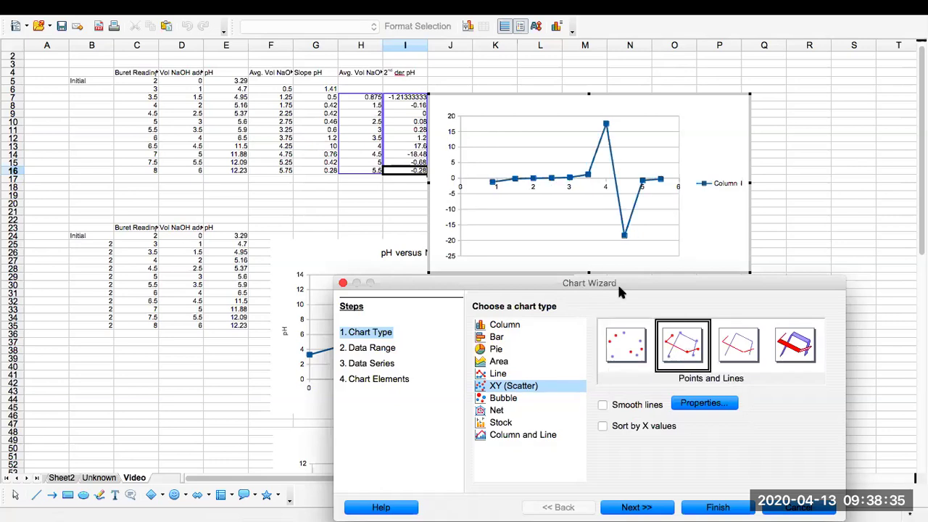
{"action": "left_click", "coordinate": [392, 380]}
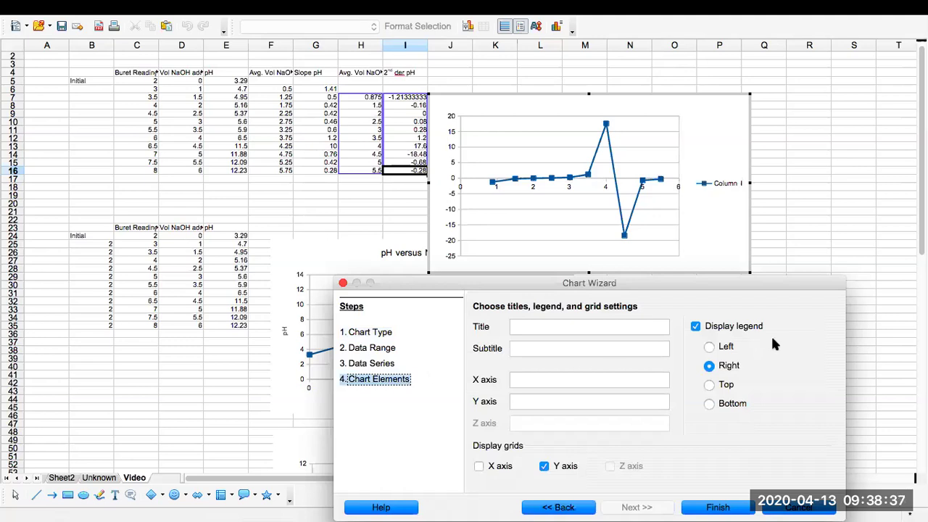
{"action": "left_click", "coordinate": [695, 327]}
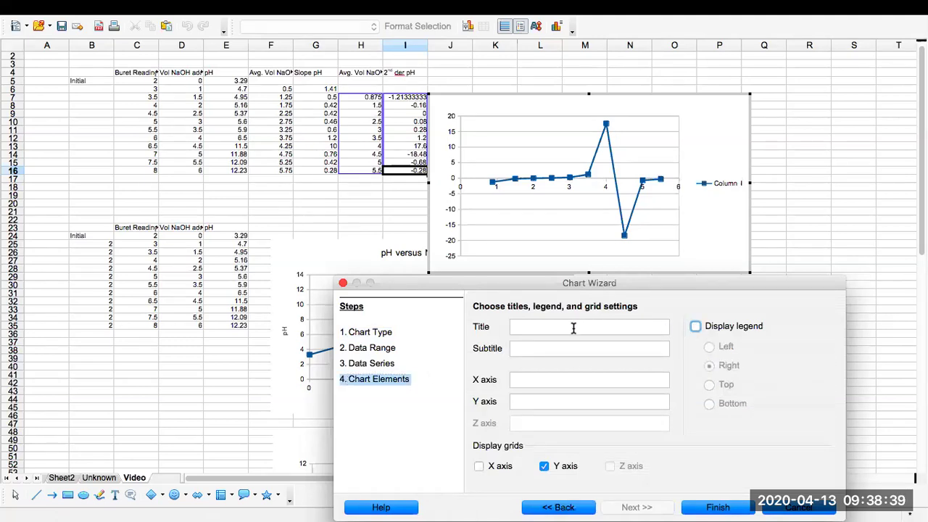
Step: Title the chart '2nd der of pH' with axes 'NaOH added (mL)' and '2nd der pH', and finish it
{"action": "left_click", "coordinate": [573, 328]}
{"action": "type", "text": "2nd der of p"}
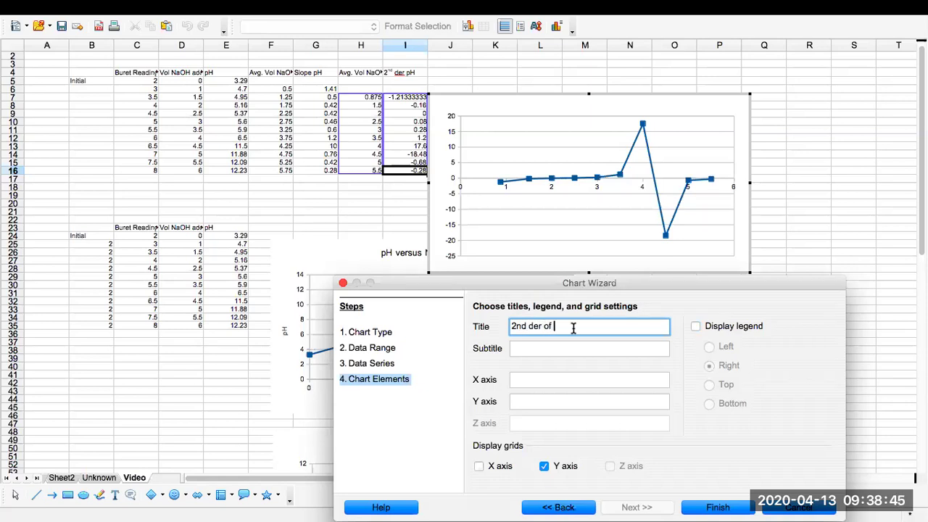
{"action": "type", "text": "H"}
{"action": "left_click", "coordinate": [540, 378]}
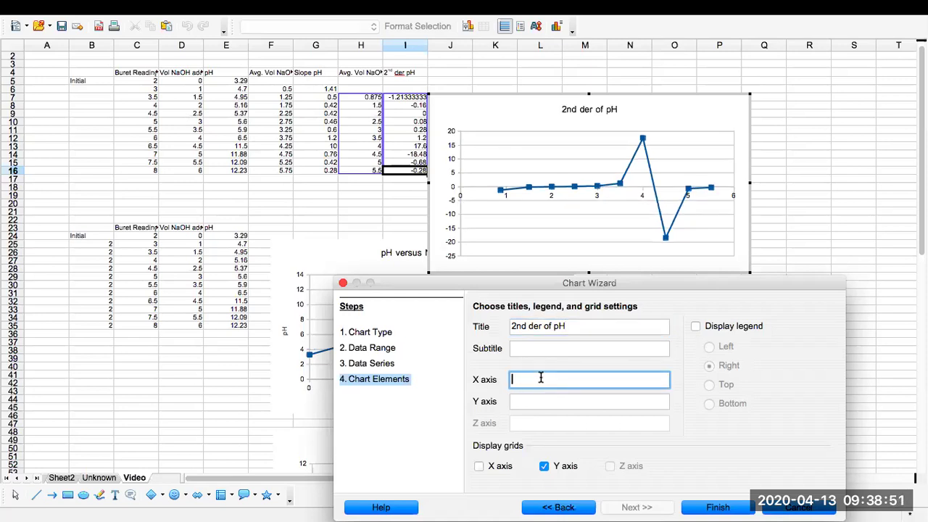
{"action": "type", "text": "aOH added (mL)"}
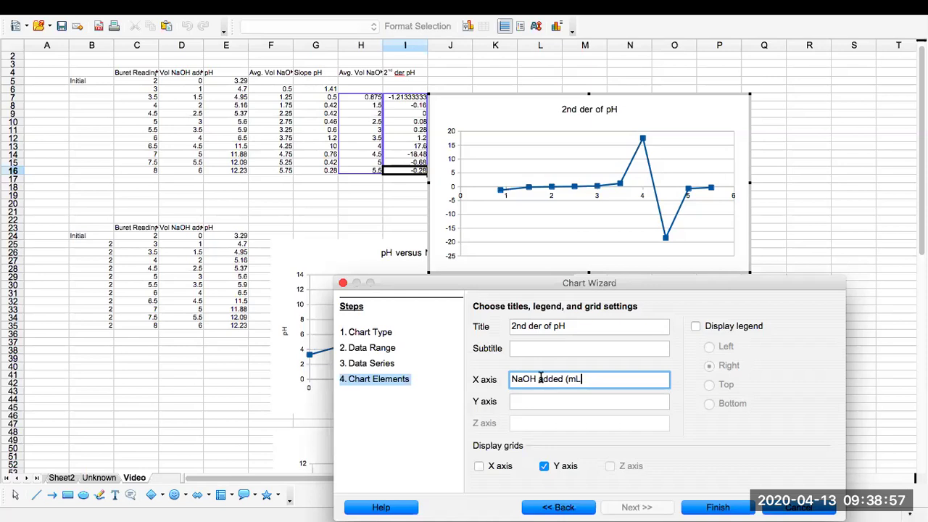
{"action": "left_click", "coordinate": [522, 398]}
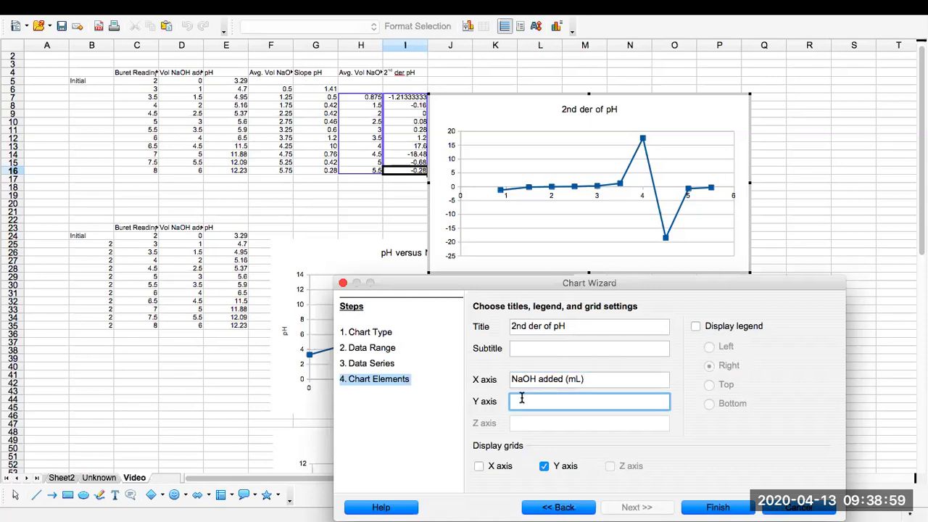
{"action": "type", "text": "2nd der pH"}
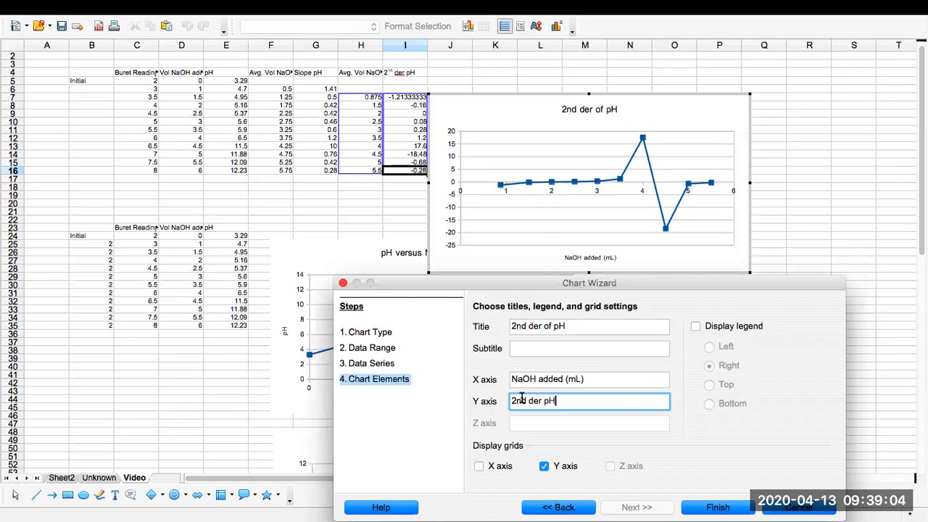
{"action": "left_click", "coordinate": [704, 508]}
Step: Drag the 2nd der of pH chart down to sit below the Slope pH chart
{"action": "scroll", "coordinate": [818, 394], "scroll_direction": "down", "scroll_amount": 2}
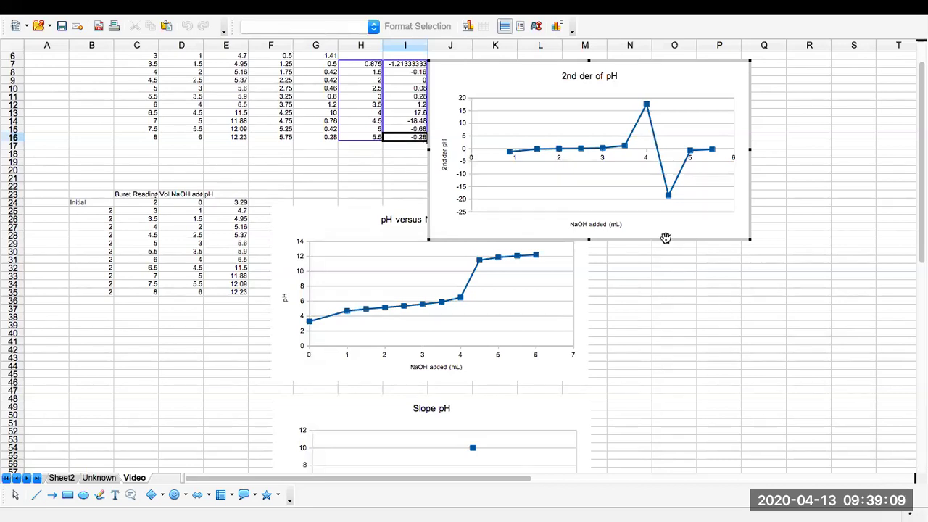
{"action": "left_click_drag", "start_coordinate": [666, 240], "coordinate": [678, 435]}
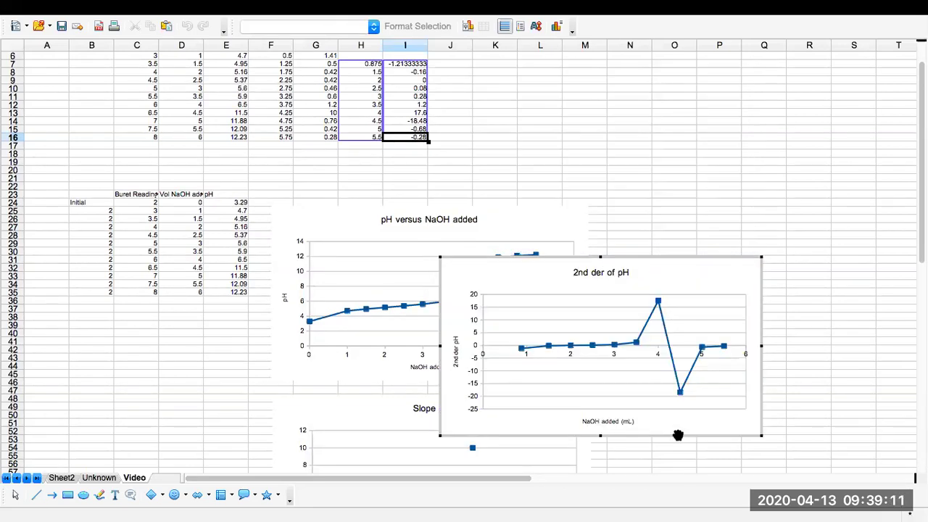
{"action": "scroll", "coordinate": [800, 403], "scroll_direction": "down", "scroll_amount": 7}
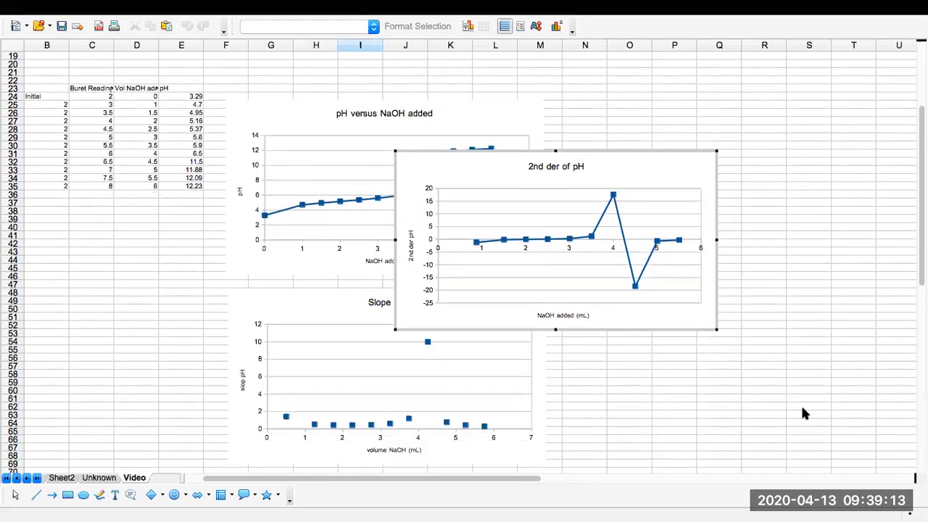
{"action": "scroll", "coordinate": [804, 414], "scroll_direction": "down", "scroll_amount": 2}
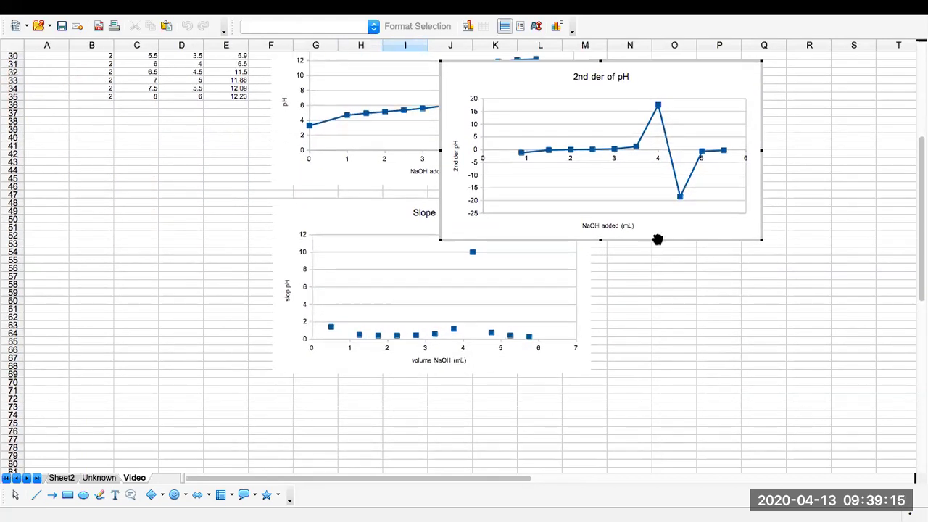
{"action": "left_click_drag", "start_coordinate": [658, 240], "coordinate": [503, 493]}
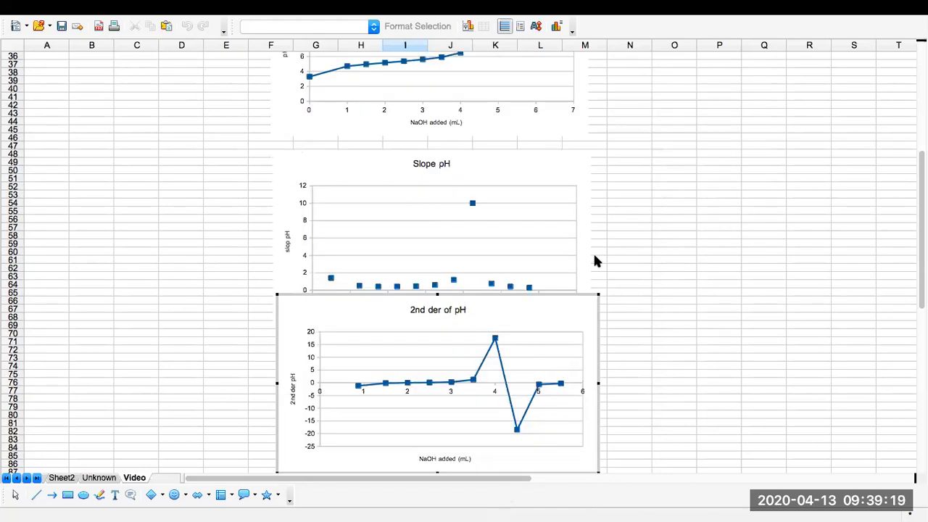
Step: Nudge the Slope pH chart up and align the 2nd der of pH chart directly under it
{"action": "left_click", "coordinate": [510, 197]}
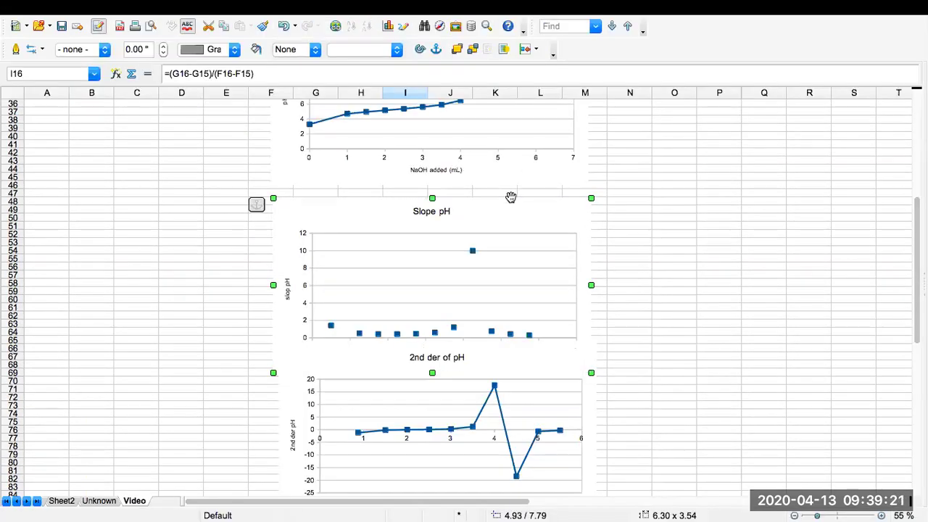
{"action": "left_click_drag", "start_coordinate": [512, 203], "coordinate": [503, 187]}
{"action": "left_click", "coordinate": [530, 385]}
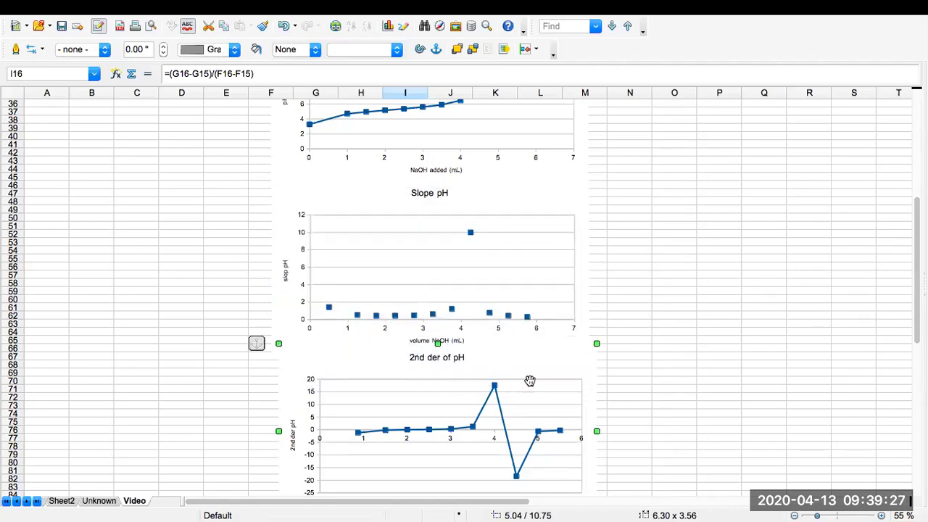
{"action": "mouse_move", "coordinate": [530, 341]}
{"action": "left_mouse_down"}
{"action": "mouse_move", "coordinate": [518, 338]}
{"action": "mouse_move", "coordinate": [515, 348]}
{"action": "left_mouse_up"}
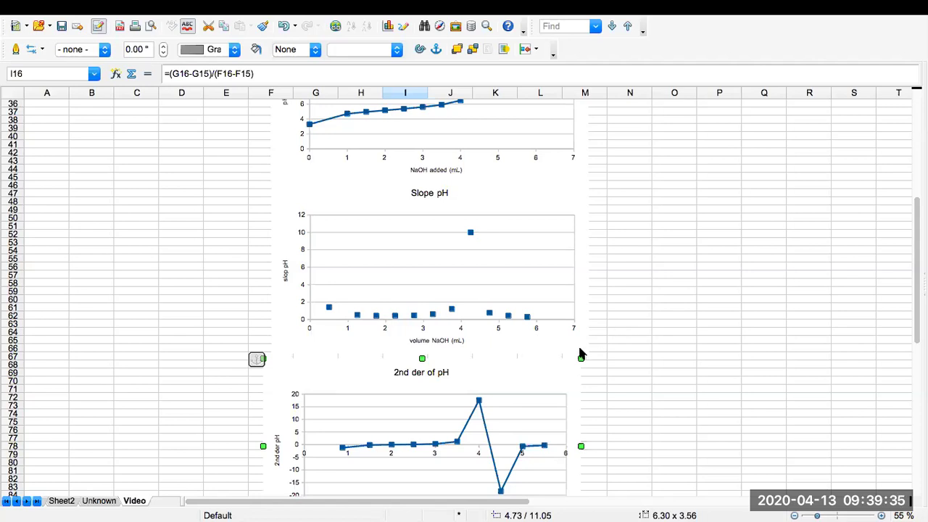
{"action": "scroll", "coordinate": [594, 344], "scroll_direction": "up", "scroll_amount": 3}
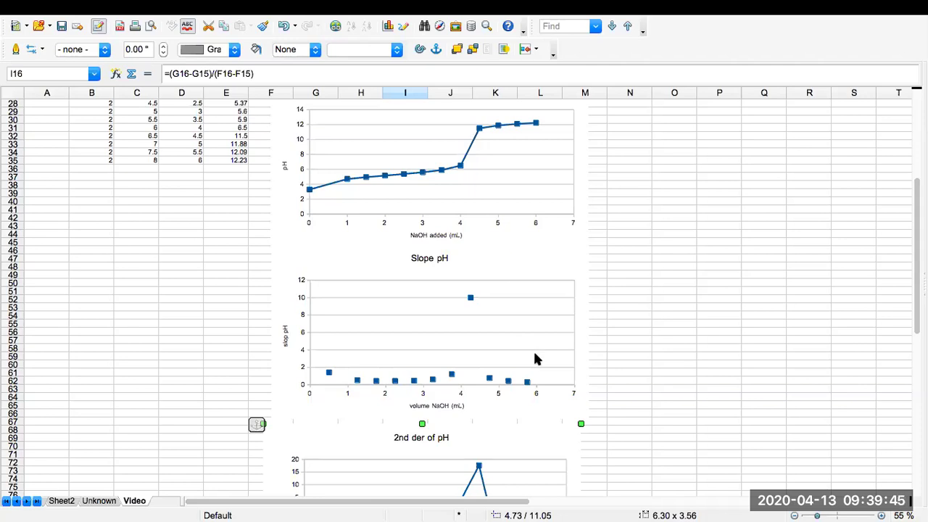
{"action": "scroll", "coordinate": [608, 349], "scroll_direction": "down", "scroll_amount": 3}
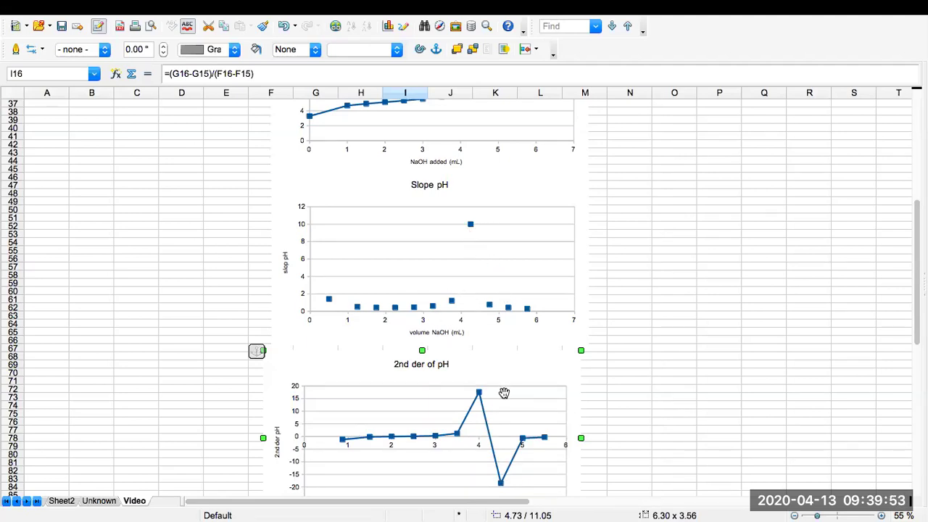
{"action": "scroll", "coordinate": [655, 410], "scroll_direction": "down", "scroll_amount": 3}
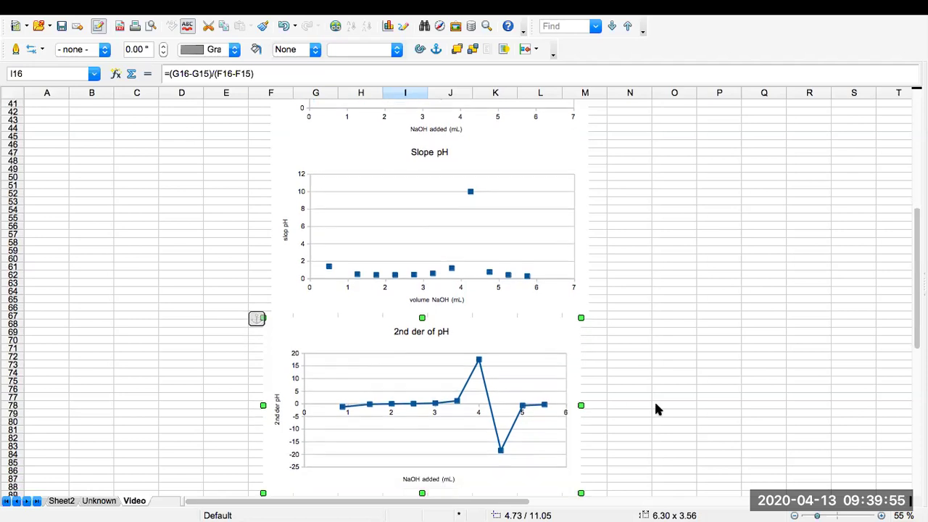
{"action": "scroll", "coordinate": [655, 410], "scroll_direction": "down", "scroll_amount": 1}
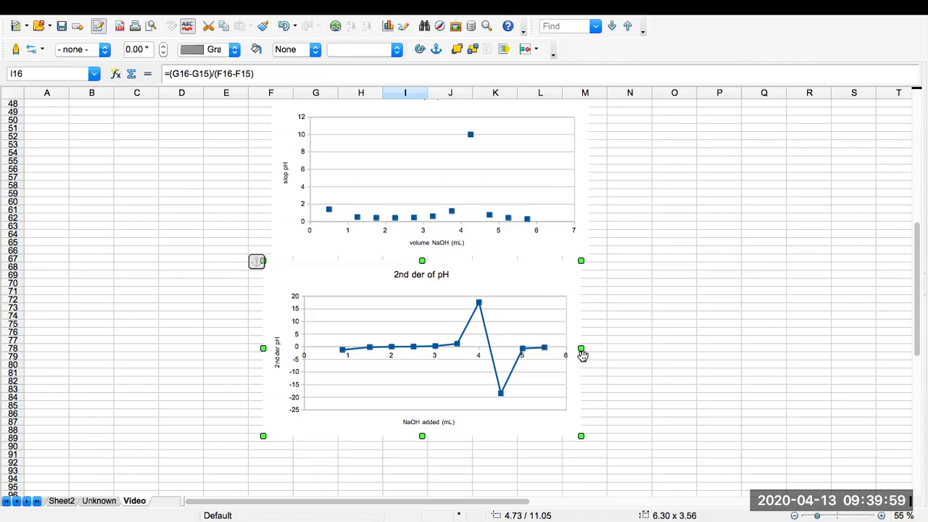
Step: Drag the 2nd der of pH chart's right edge left, fine-tuning until its x-axis matches Slope pH
{"action": "left_click_drag", "start_coordinate": [581, 349], "coordinate": [543, 349]}
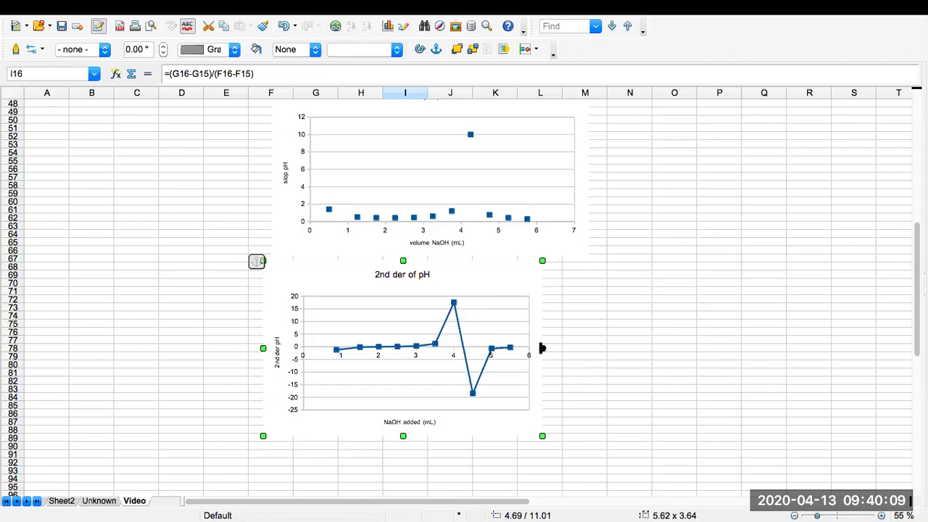
{"action": "left_click_drag", "start_coordinate": [542, 348], "coordinate": [547, 348]}
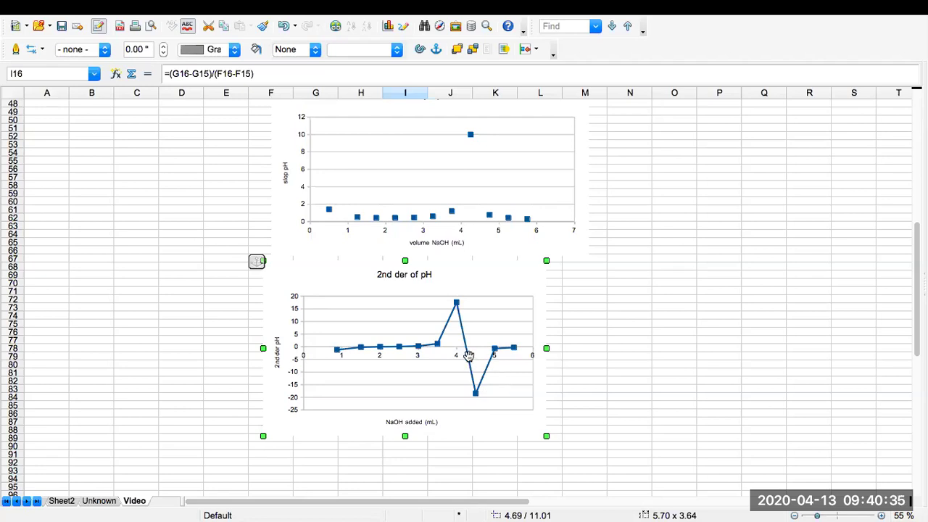
{"action": "scroll", "coordinate": [494, 322], "scroll_direction": "up", "scroll_amount": 8}
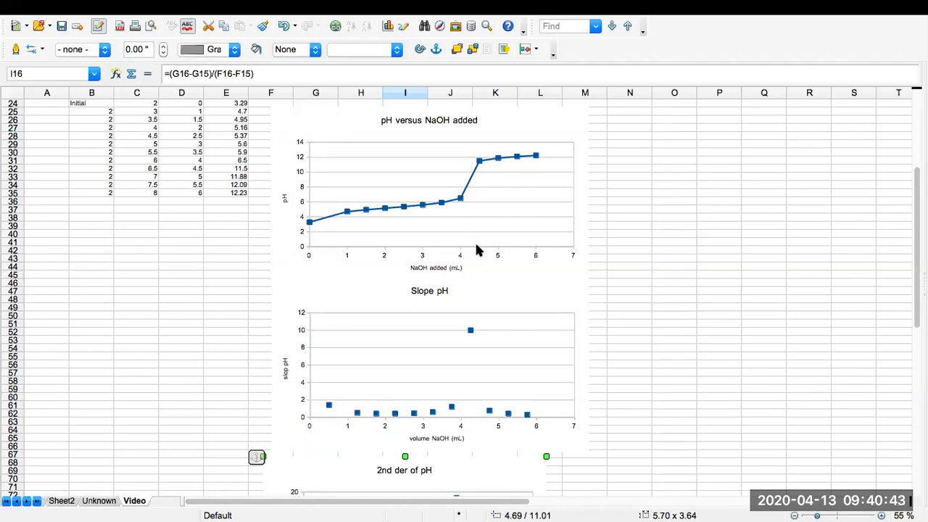
{"action": "scroll", "coordinate": [476, 250], "scroll_direction": "down", "scroll_amount": 7}
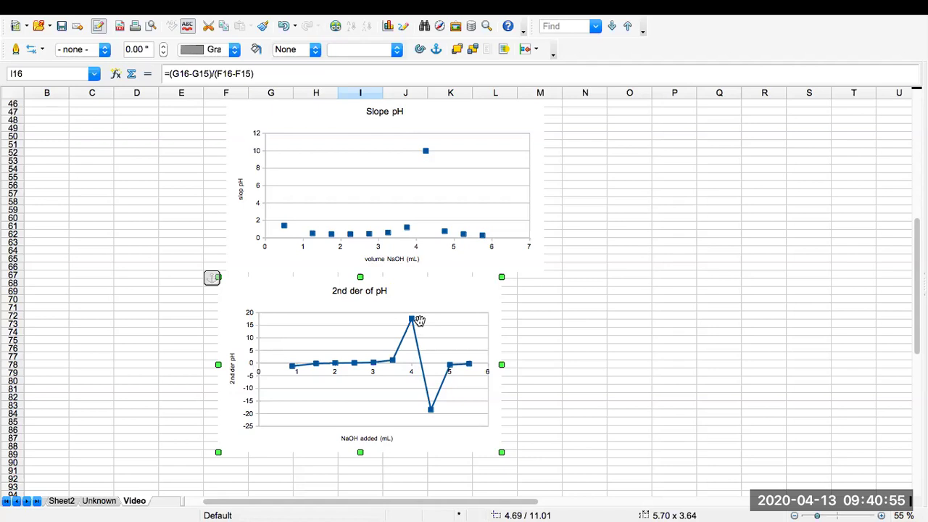
{"action": "left_click", "coordinate": [543, 395]}
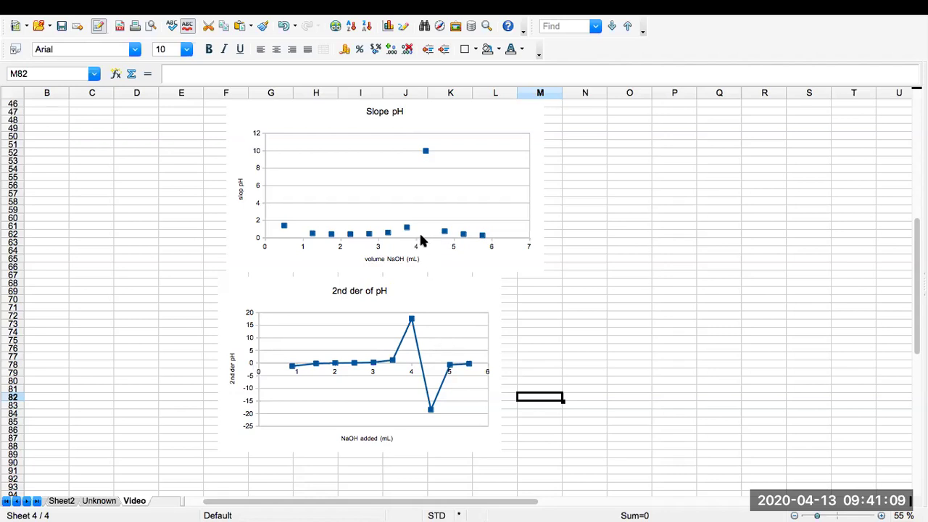
{"action": "scroll", "coordinate": [419, 236], "scroll_direction": "up", "scroll_amount": 9}
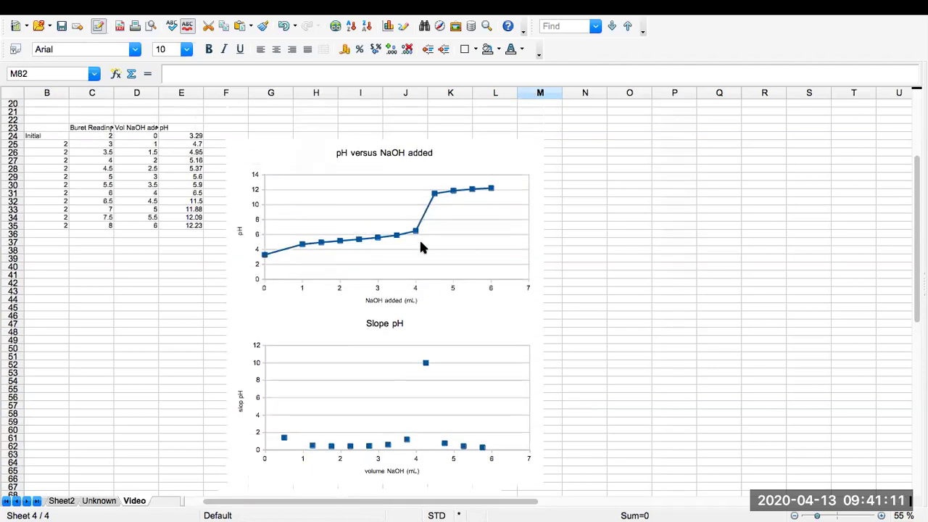
{"action": "scroll", "coordinate": [427, 279], "scroll_direction": "up", "scroll_amount": 6}
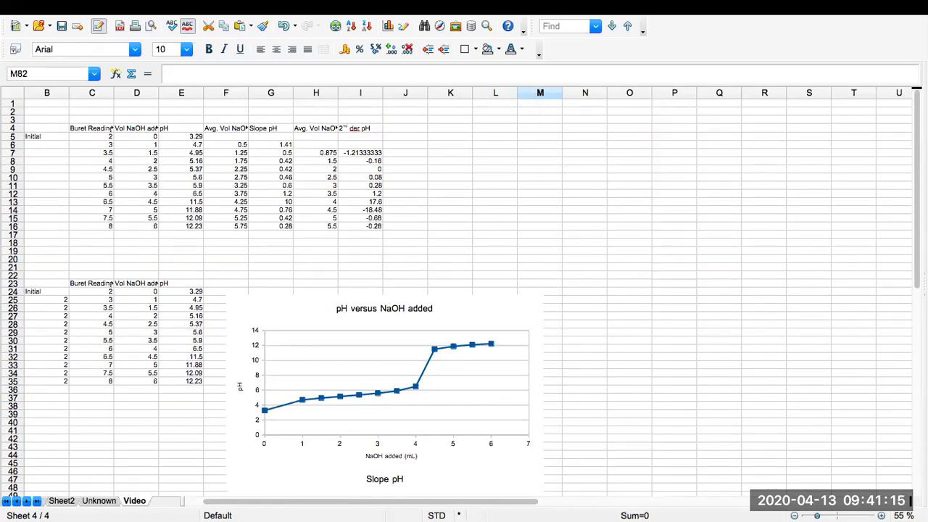
{"action": "mouse_move", "coordinate": [491, 9]}
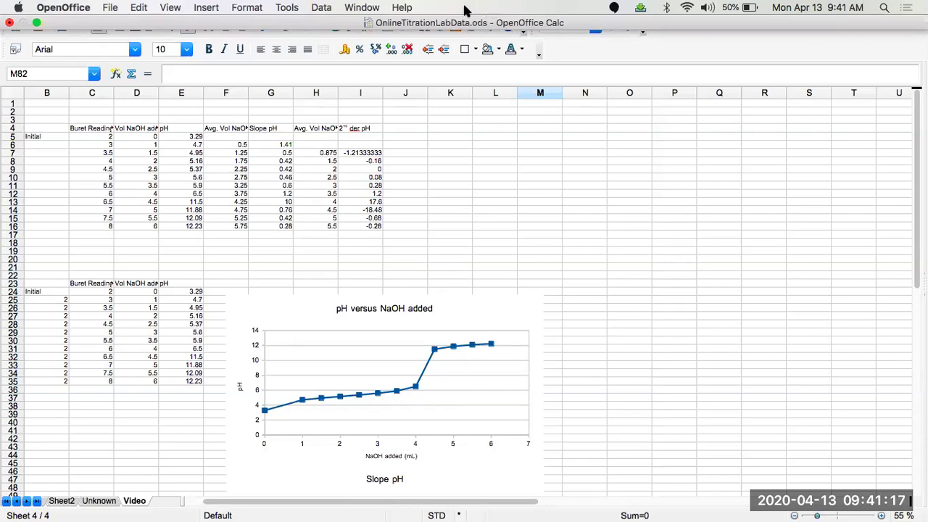